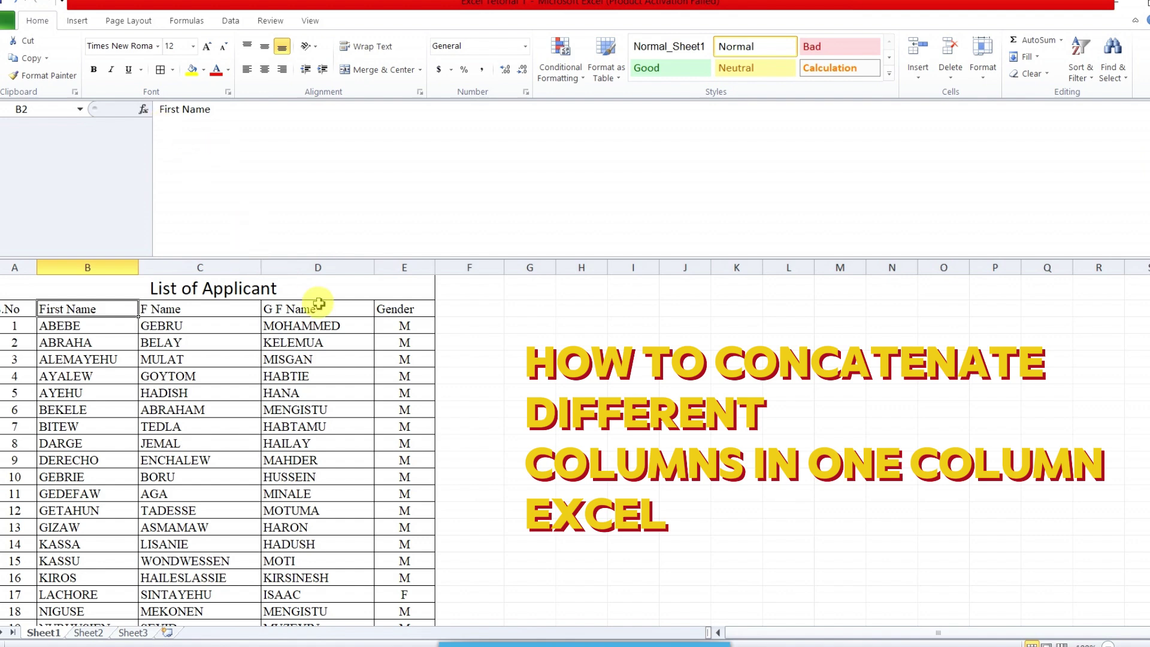
Step: Examine the applicant list's separate first name, F Name, G F Name and Gender columns down through its rows
{"action": "left_click", "coordinate": [593, 645]}
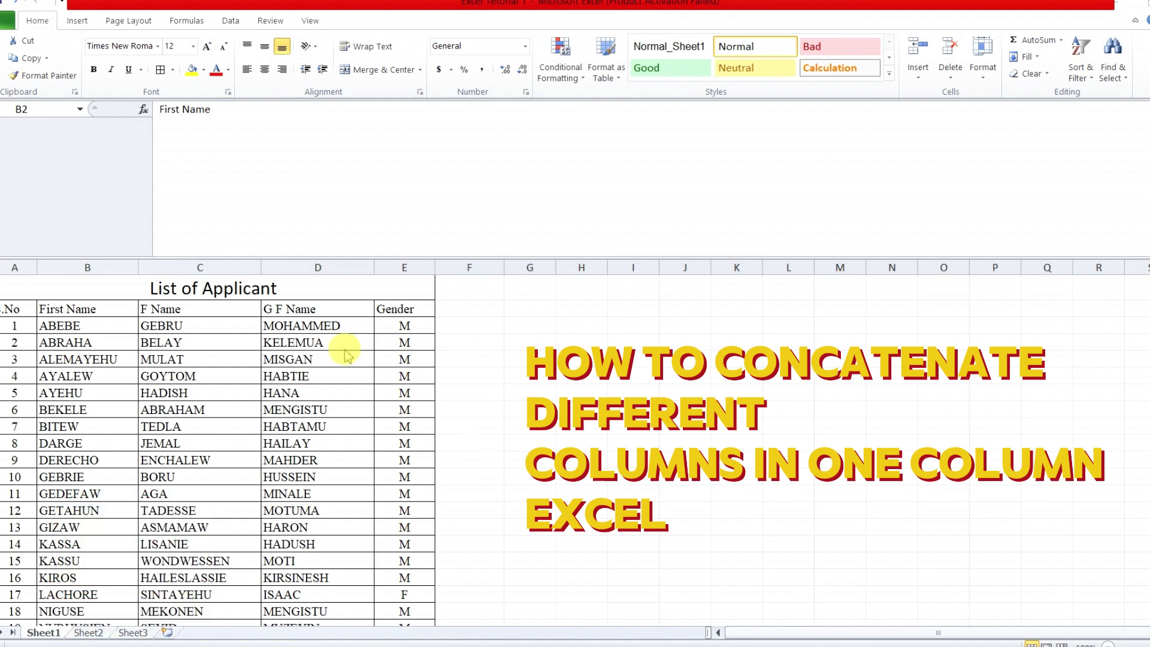
{"action": "left_click", "coordinate": [308, 350]}
{"action": "left_click", "coordinate": [309, 388]}
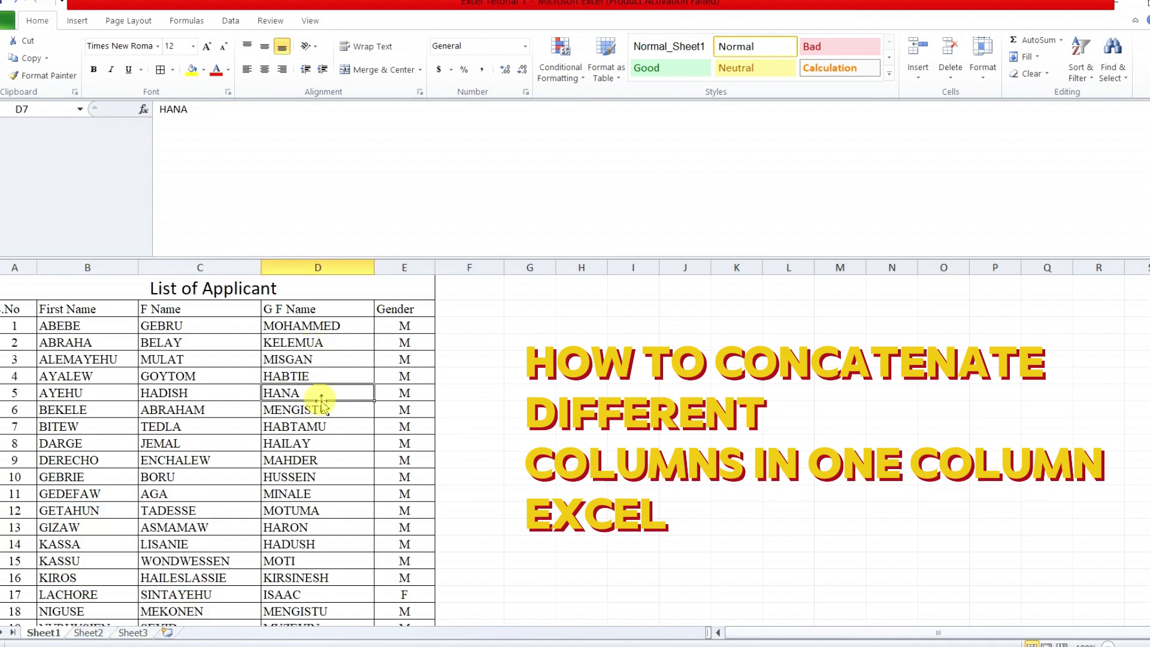
{"action": "left_click", "coordinate": [296, 359]}
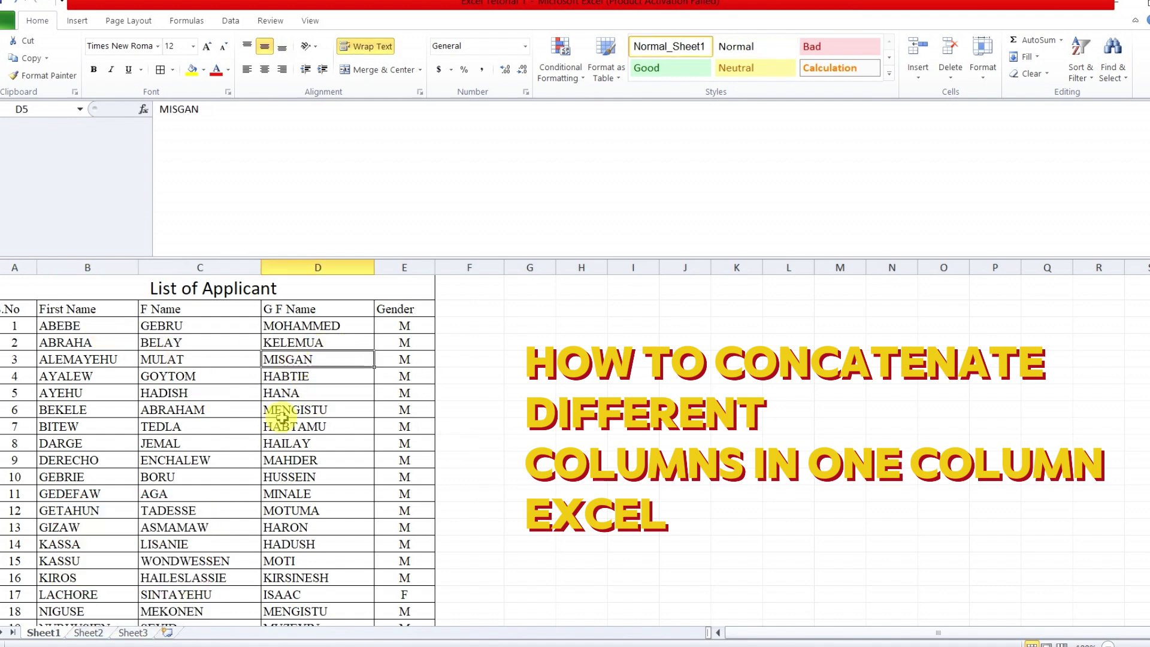
{"action": "scroll", "coordinate": [307, 441], "scroll_direction": "down", "scroll_amount": 1}
{"action": "scroll", "coordinate": [266, 439], "scroll_direction": "up", "scroll_amount": 1}
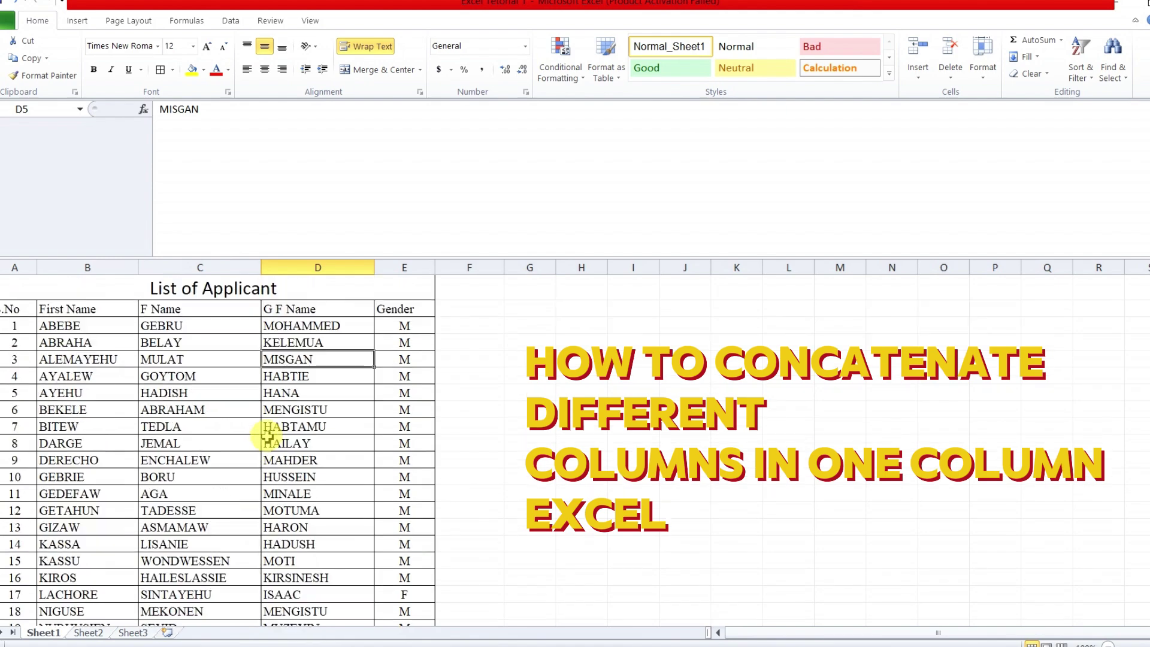
{"action": "scroll", "coordinate": [268, 434], "scroll_direction": "down", "scroll_amount": 7}
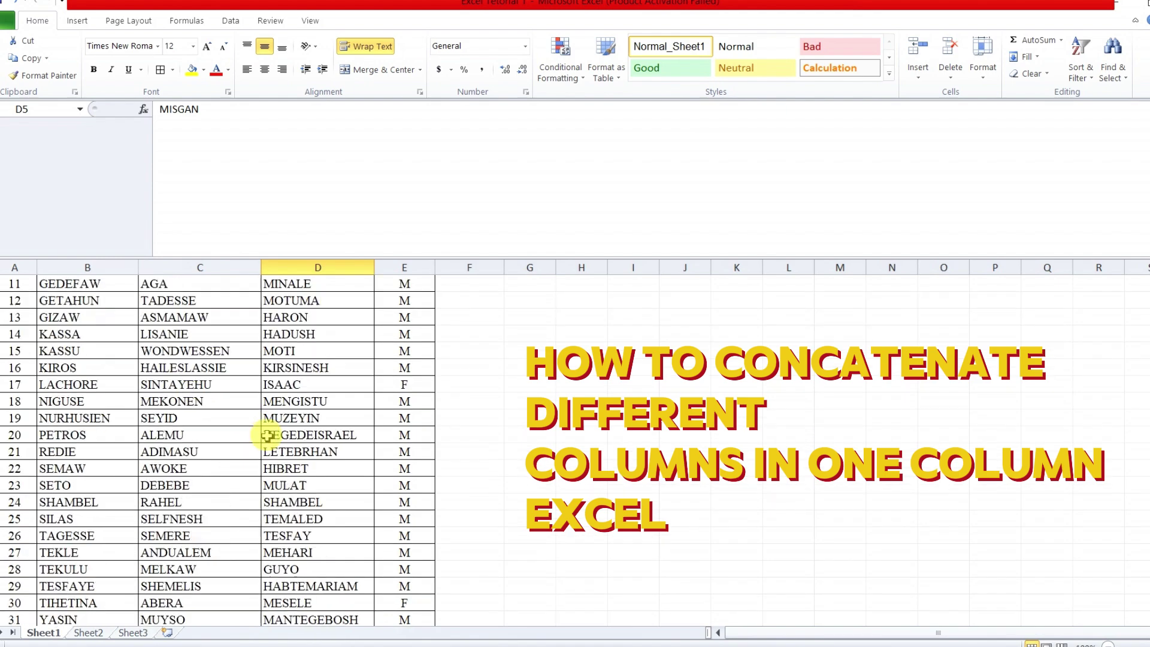
{"action": "scroll", "coordinate": [296, 428], "scroll_direction": "up", "scroll_amount": 6}
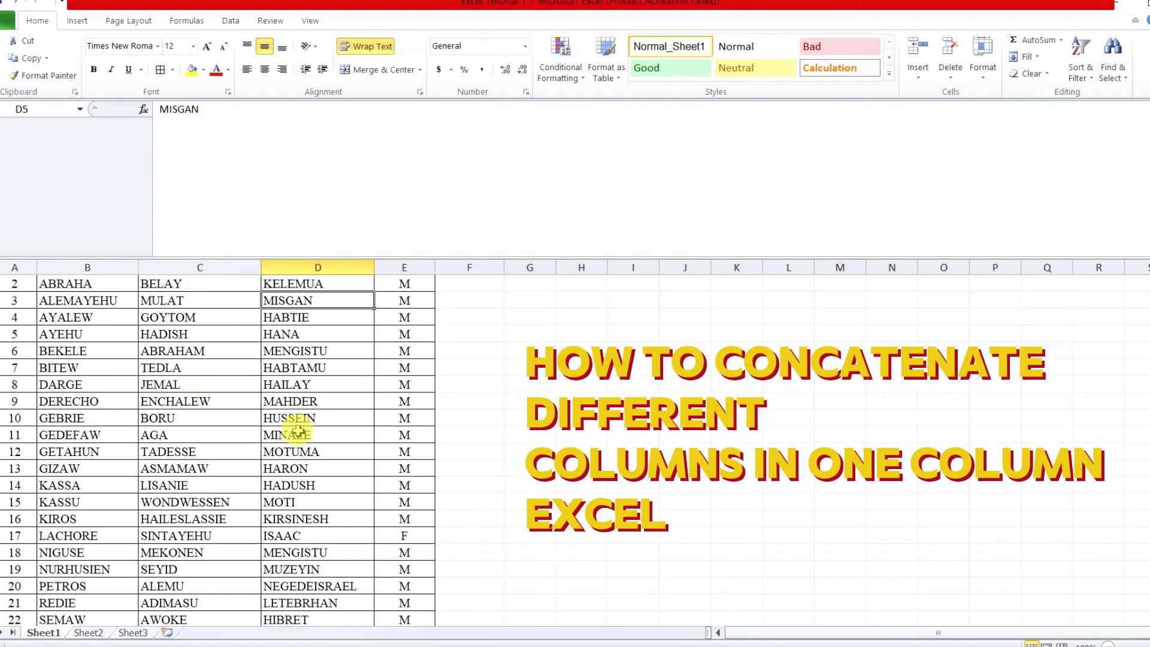
{"action": "scroll", "coordinate": [298, 431], "scroll_direction": "up", "scroll_amount": 1}
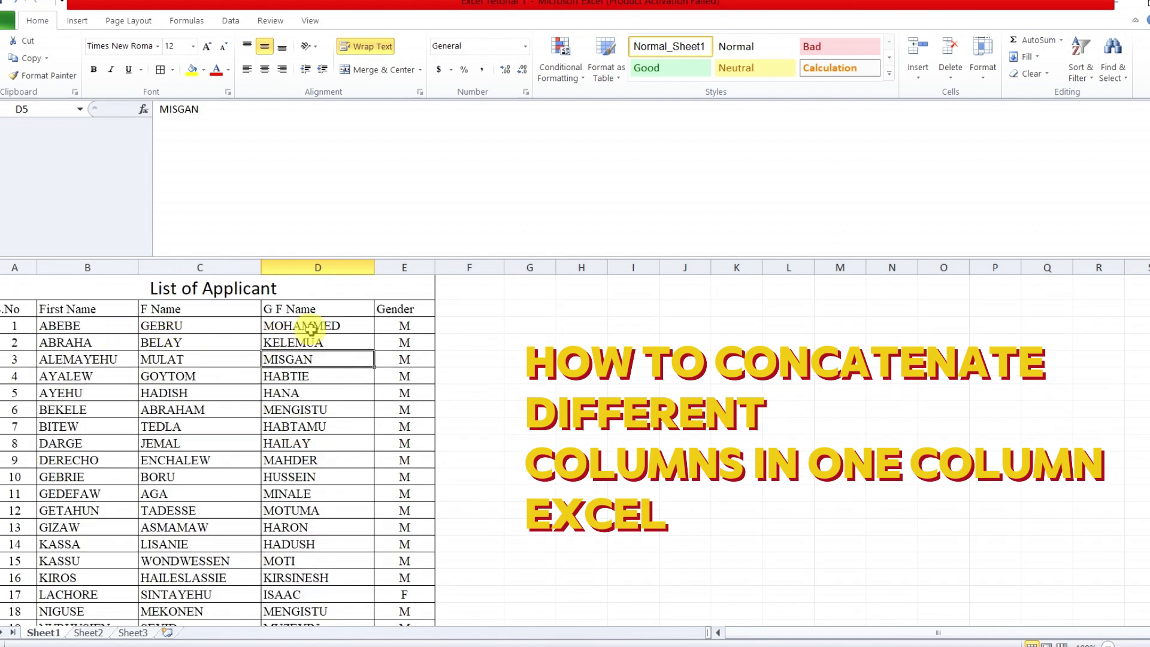
{"action": "left_click", "coordinate": [413, 326]}
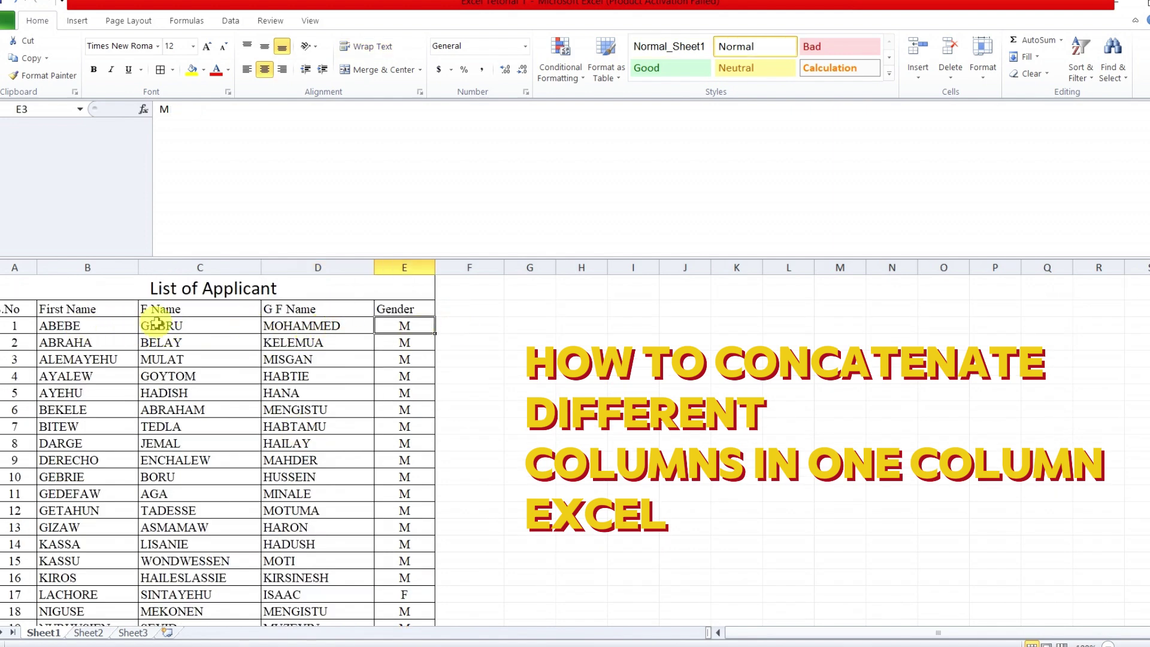
Step: Fill the applicant table's header row, from S.No to Gender, with yellow
{"action": "left_click_drag", "start_coordinate": [13, 309], "coordinate": [389, 308]}
{"action": "left_click", "coordinate": [191, 69]}
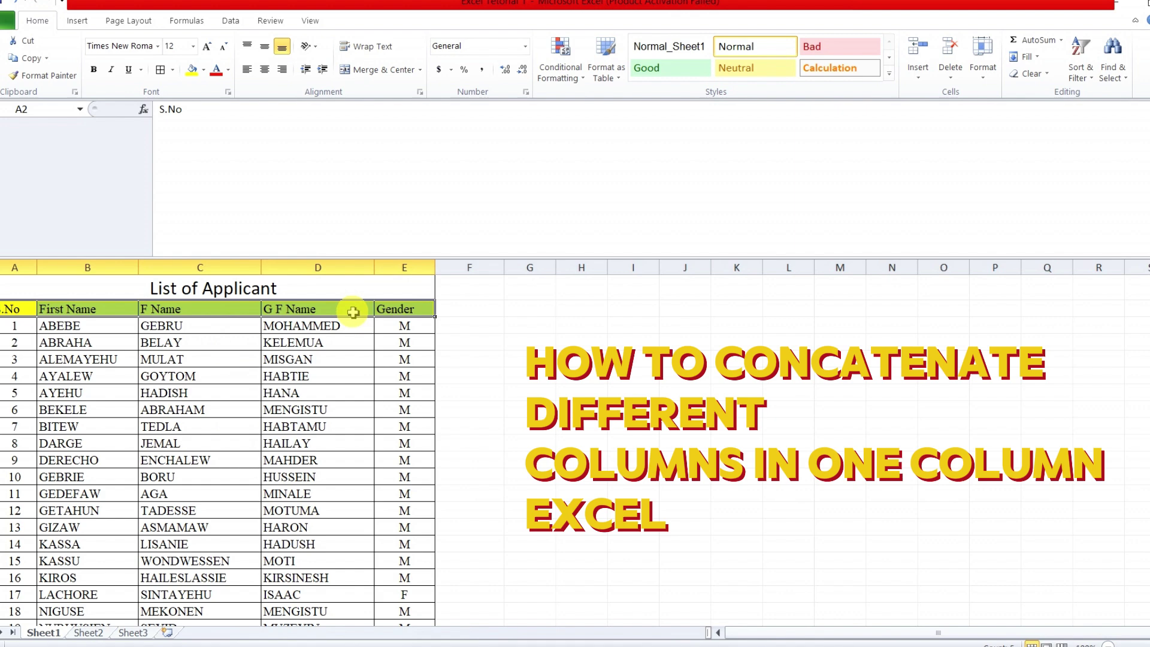
{"action": "left_click", "coordinate": [395, 268]}
{"action": "left_click", "coordinate": [318, 376]}
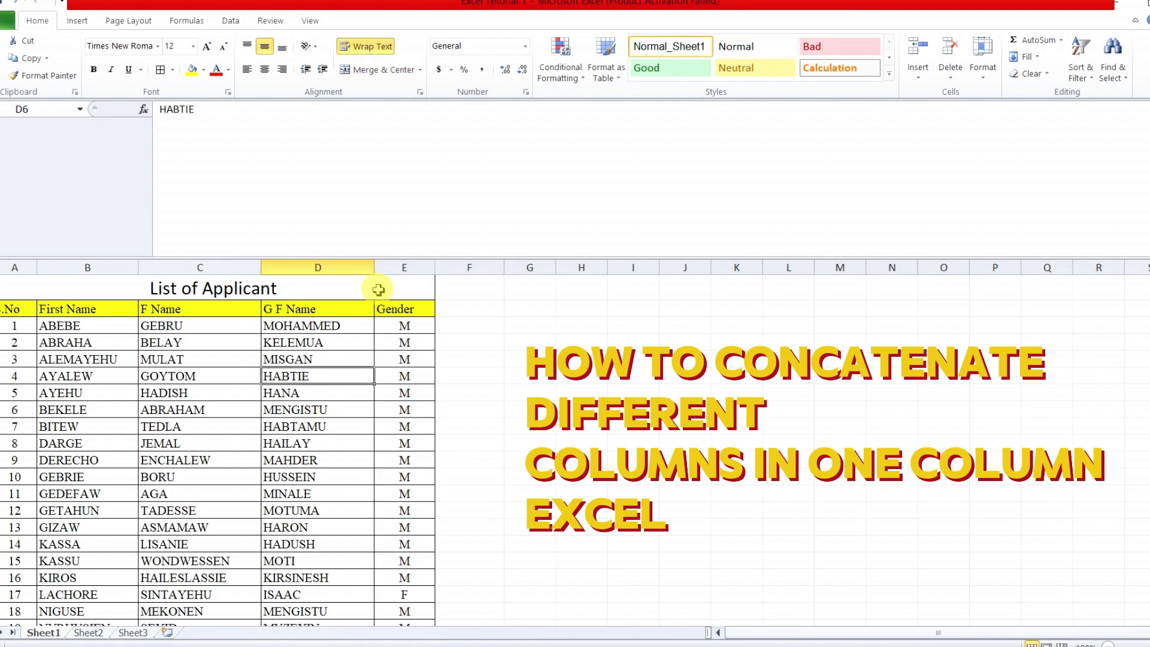
Step: Insert a blank column between G F Name and Gender and widen it to nearly twice its width
{"action": "left_click", "coordinate": [395, 268]}
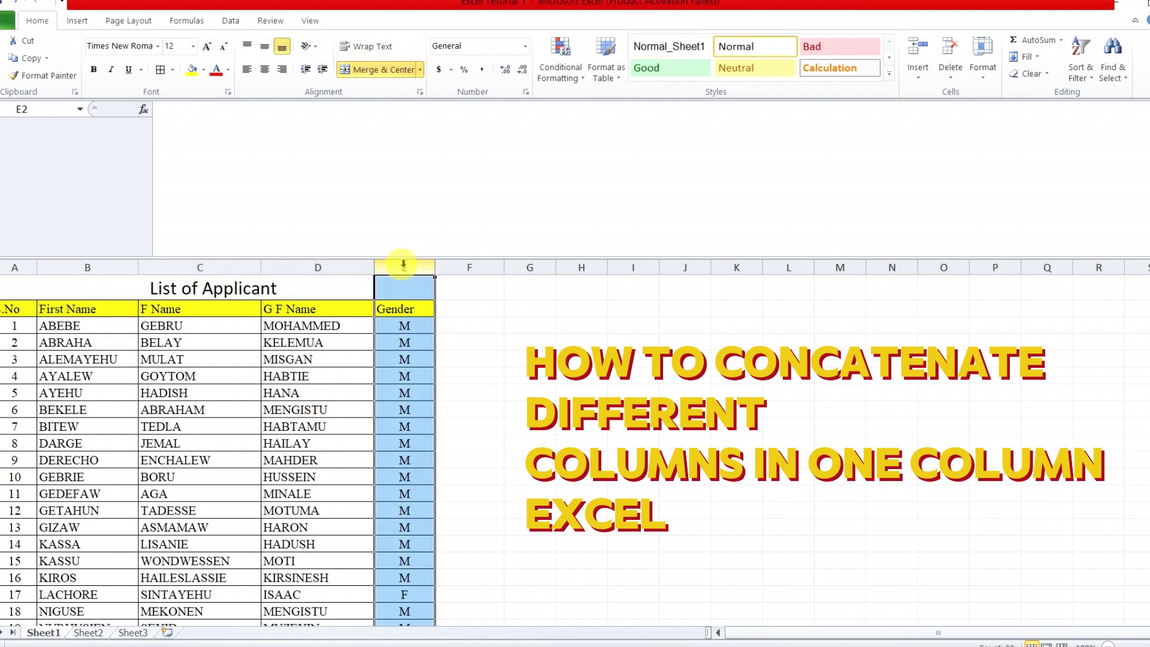
{"action": "right_click", "coordinate": [403, 264]}
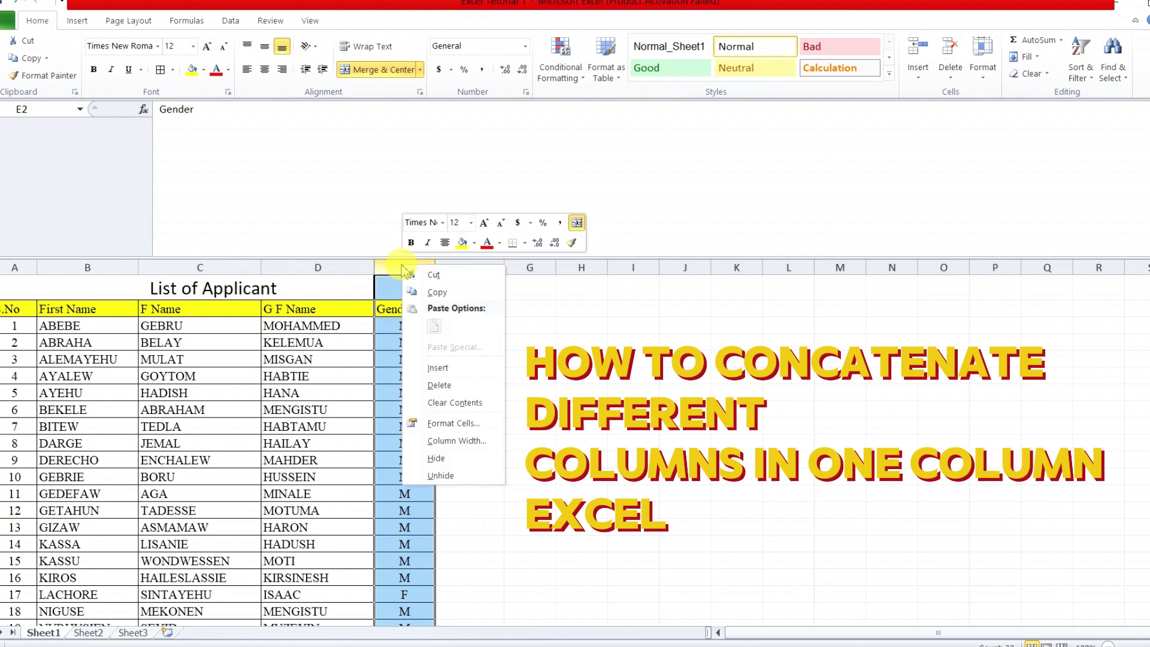
{"action": "left_click", "coordinate": [437, 368]}
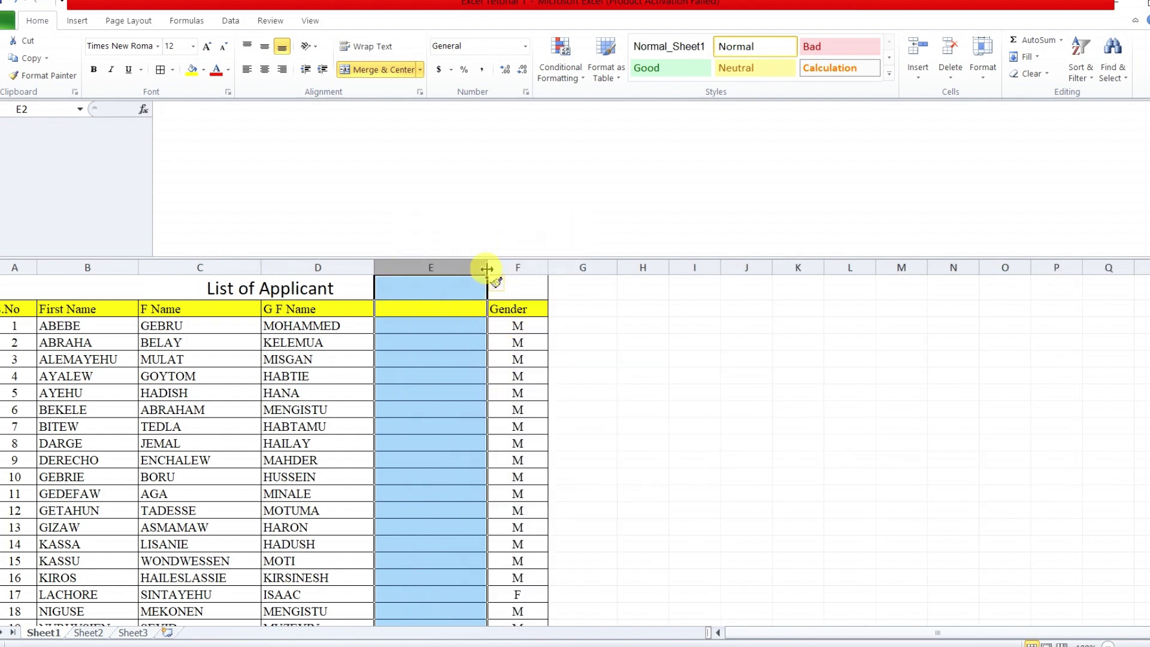
{"action": "left_click_drag", "start_coordinate": [487, 267], "coordinate": [589, 269]}
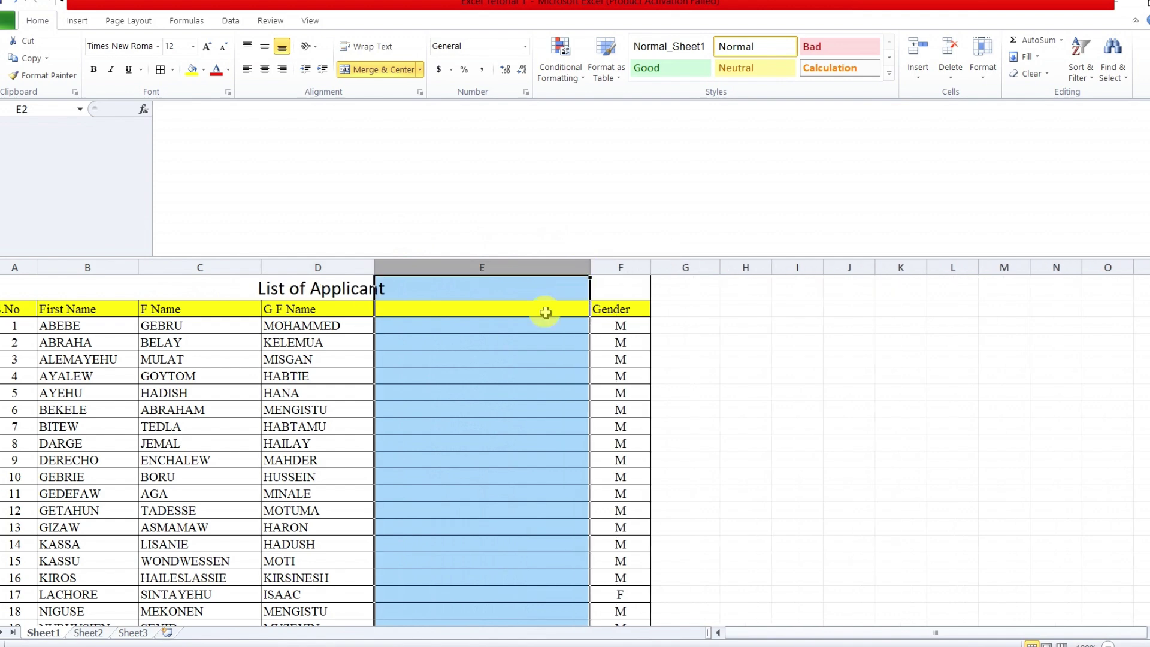
Step: Start a CONCATENATE function in cell E3, the first applicant's row of the blank column
{"action": "left_click", "coordinate": [490, 331]}
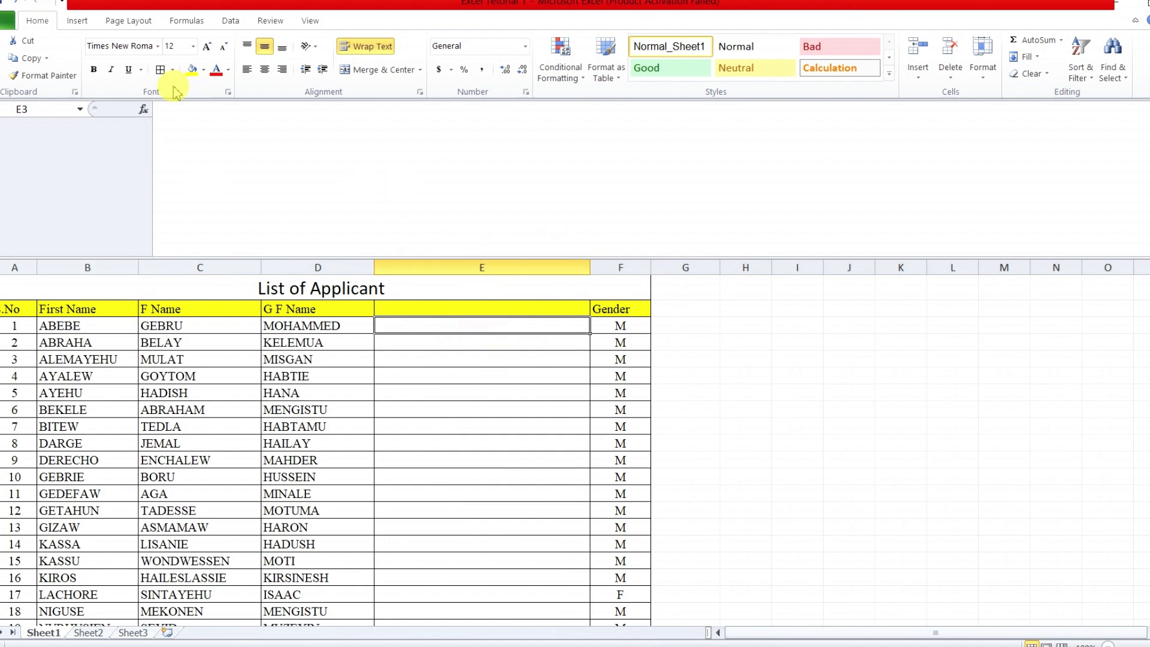
{"action": "left_click", "coordinate": [144, 110]}
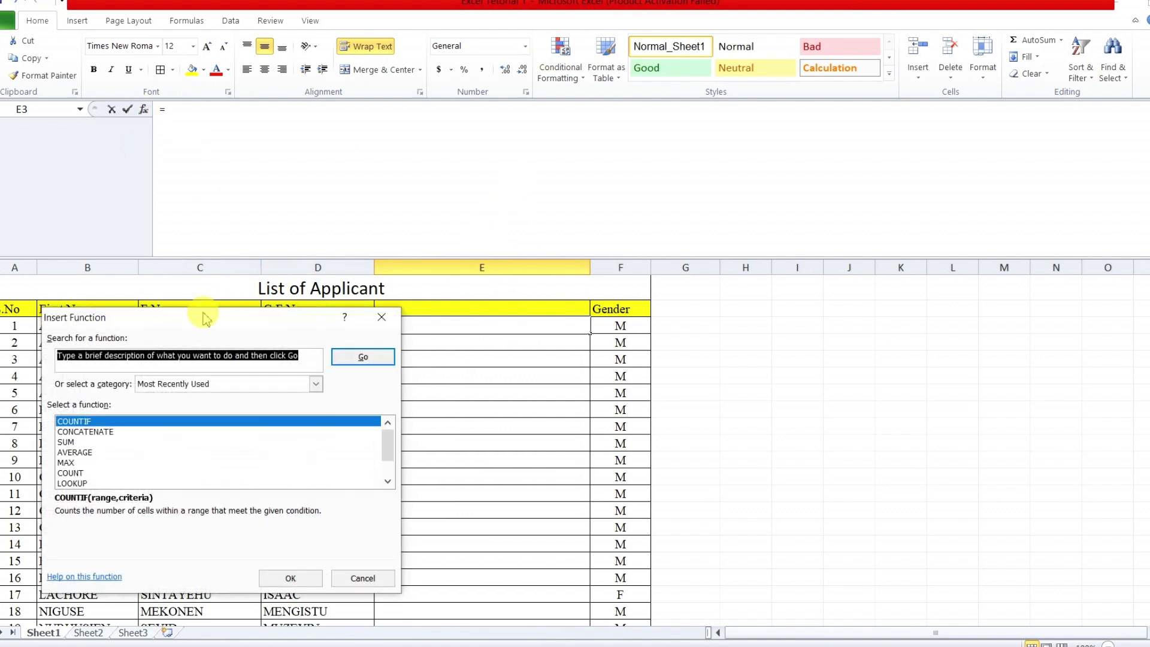
{"action": "left_click_drag", "start_coordinate": [239, 323], "coordinate": [757, 296]}
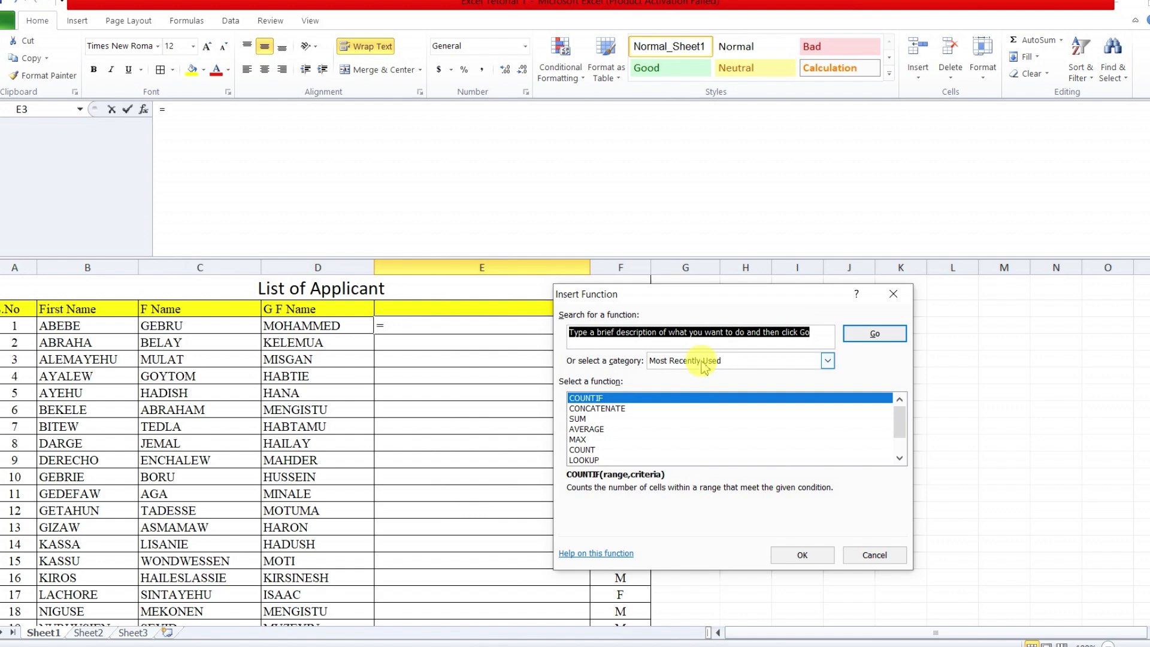
{"action": "left_click", "coordinate": [704, 362]}
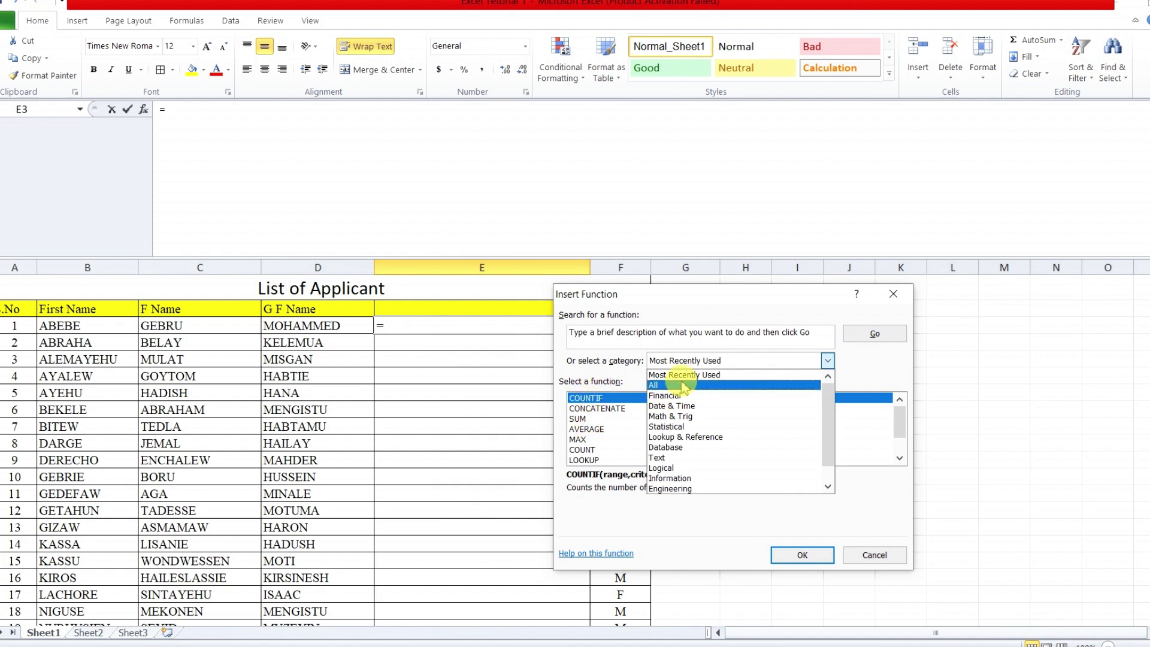
{"action": "left_click", "coordinate": [682, 362]}
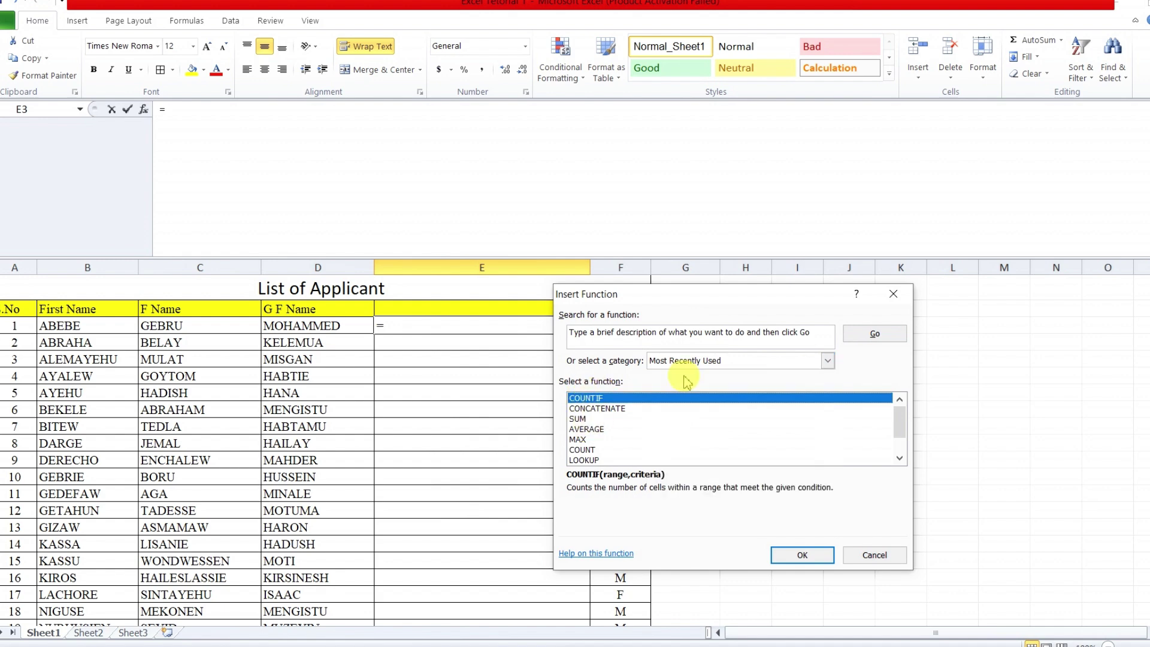
{"action": "left_click", "coordinate": [617, 409]}
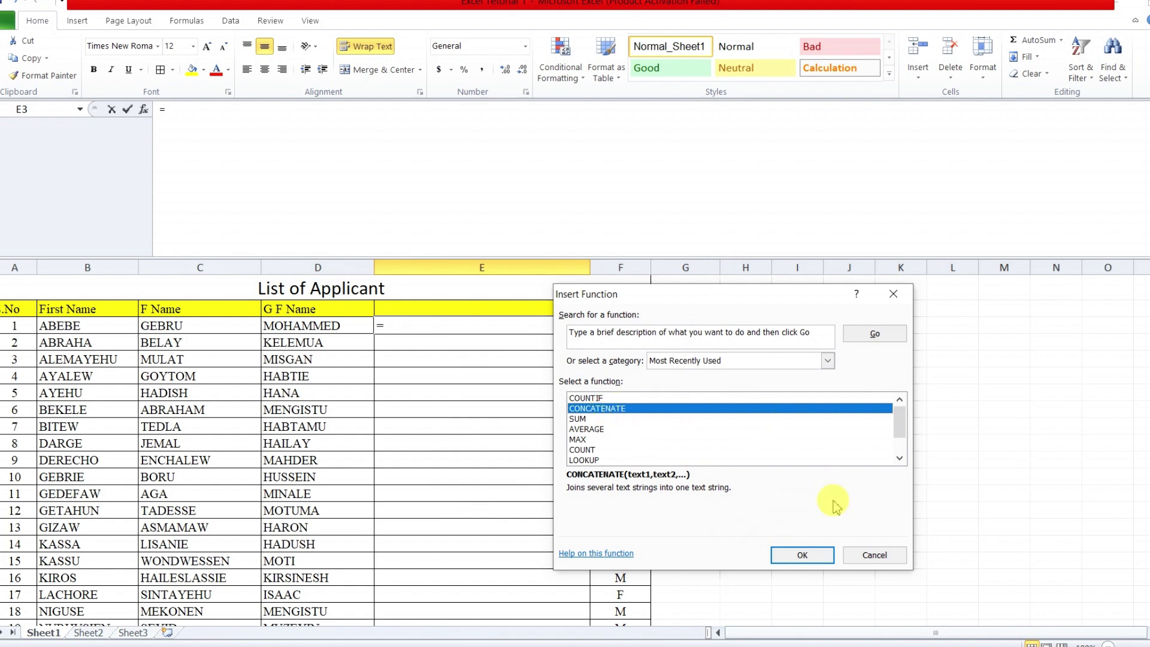
{"action": "left_click", "coordinate": [801, 555]}
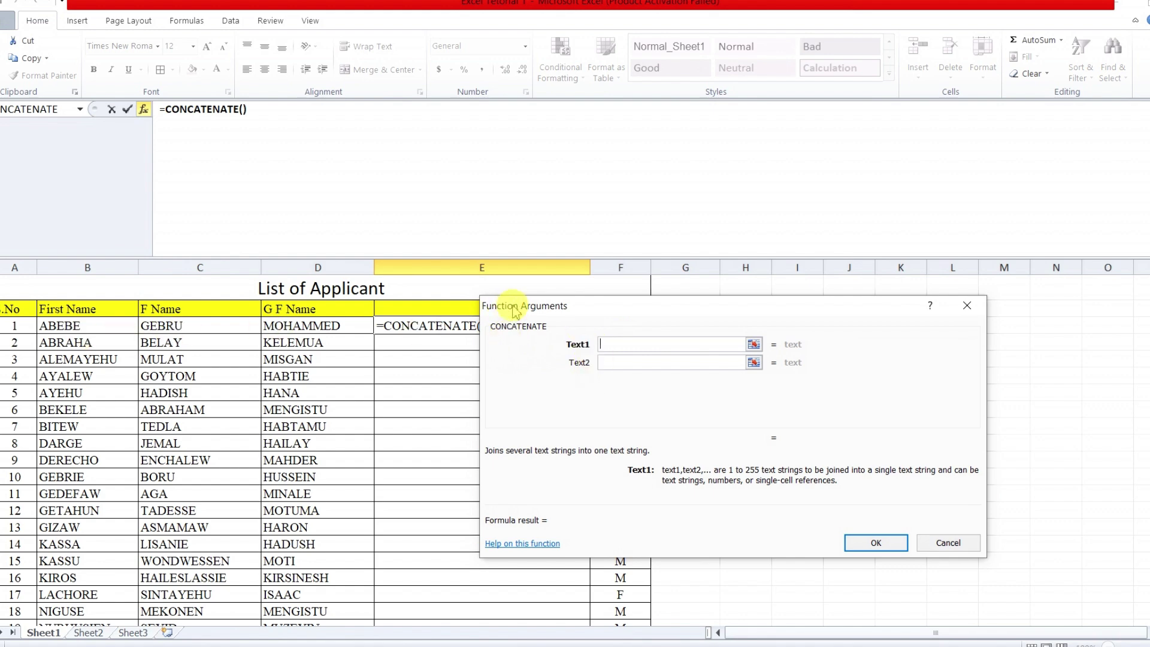
Step: Set the CONCATENATE arguments to B3, " ", C3, " " and D3 and complete the formula in E3
{"action": "left_click_drag", "start_coordinate": [641, 306], "coordinate": [800, 303]}
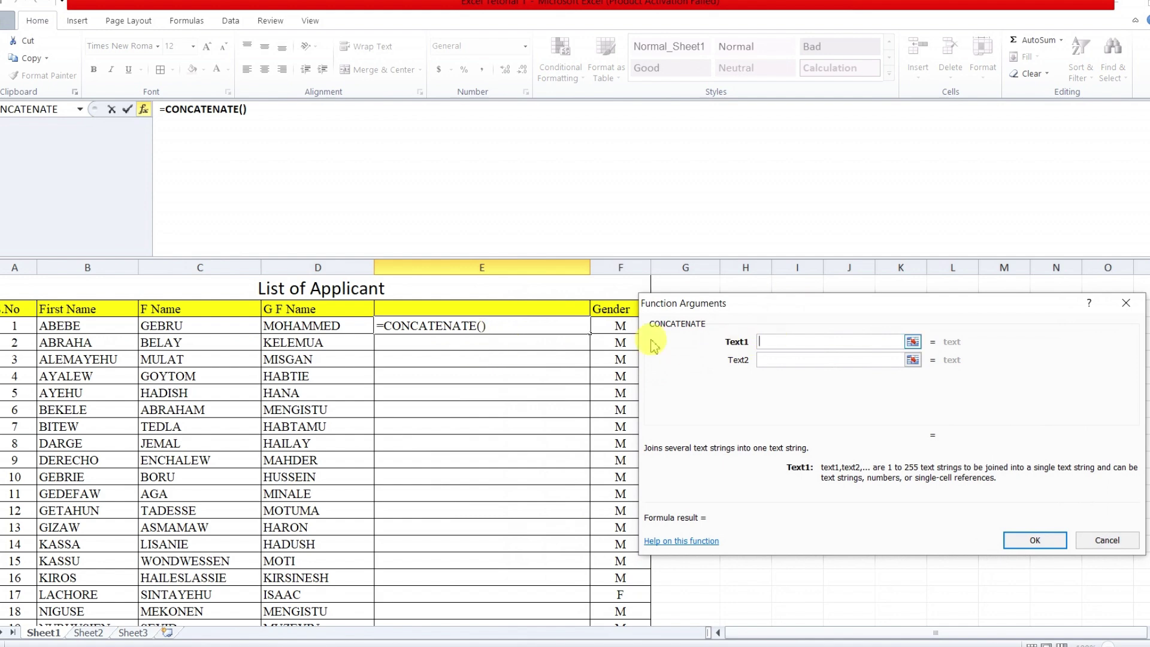
{"action": "left_click", "coordinate": [70, 328]}
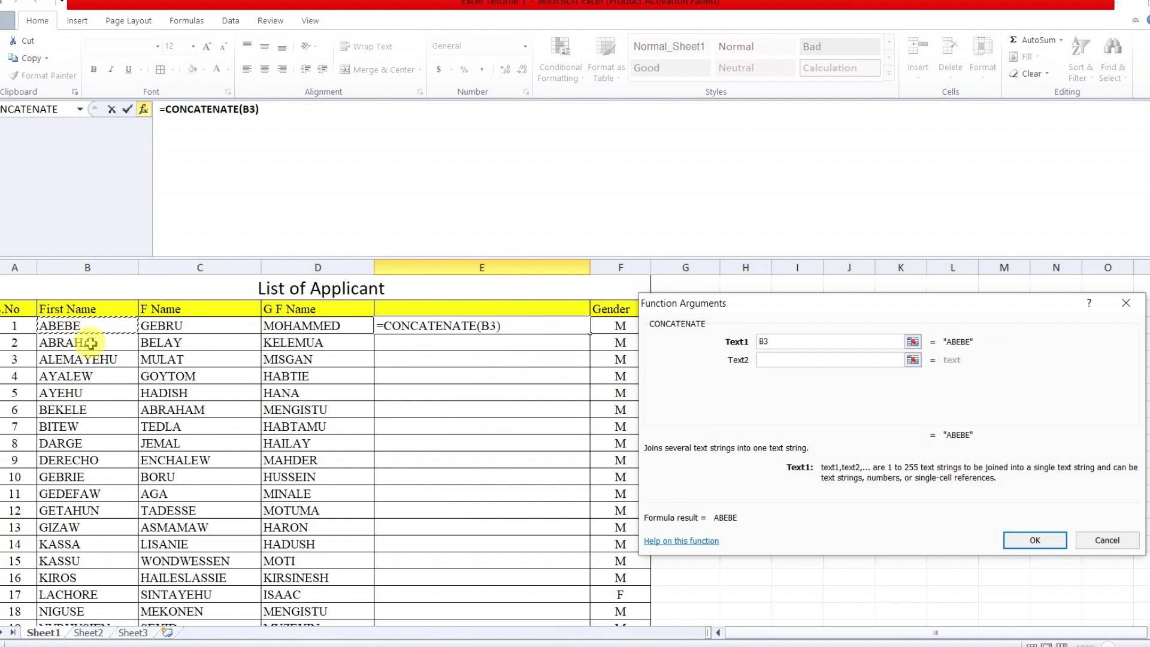
{"action": "left_click", "coordinate": [765, 360]}
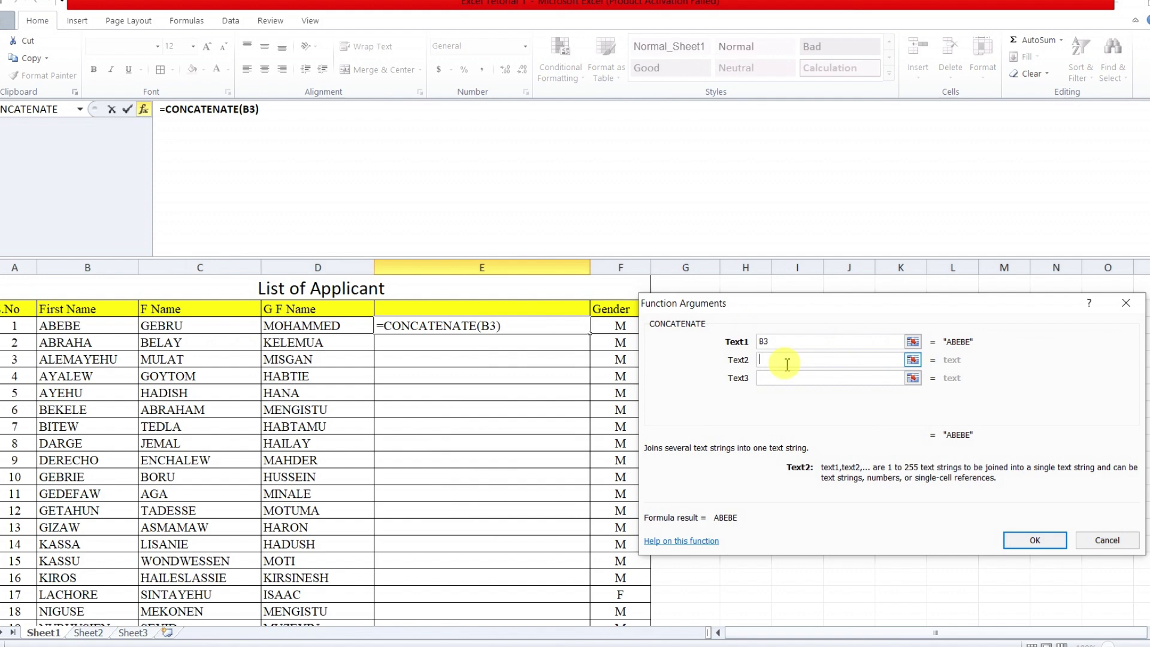
{"action": "type", "text": "\" \""}
{"action": "left_click", "coordinate": [780, 378]}
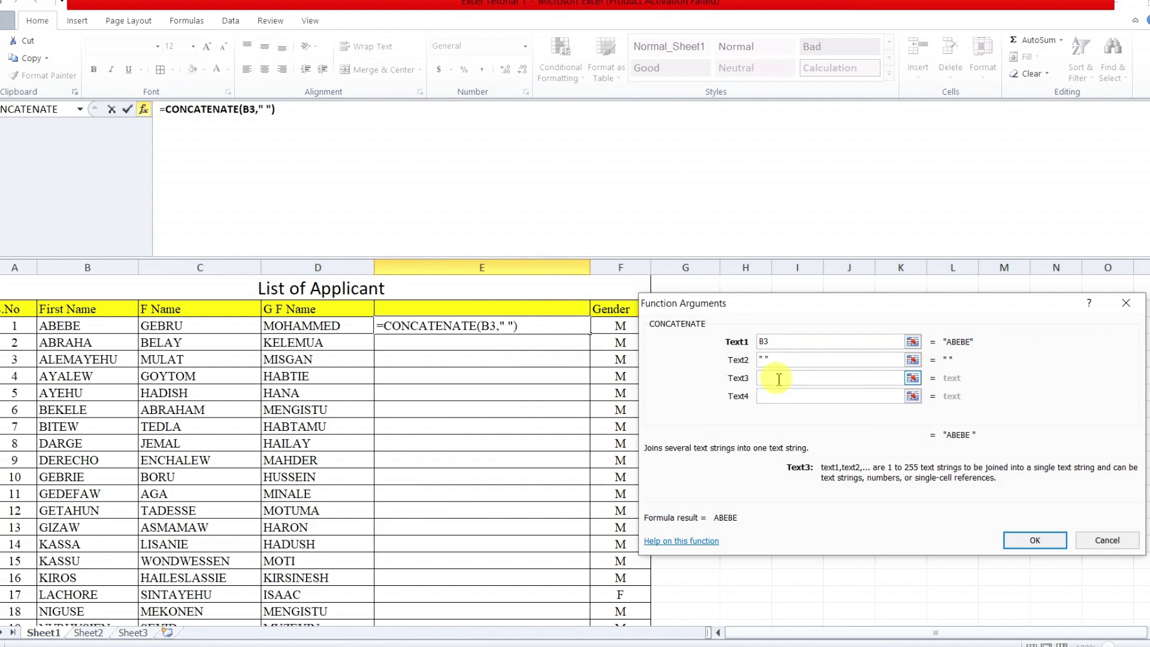
{"action": "left_click", "coordinate": [203, 329]}
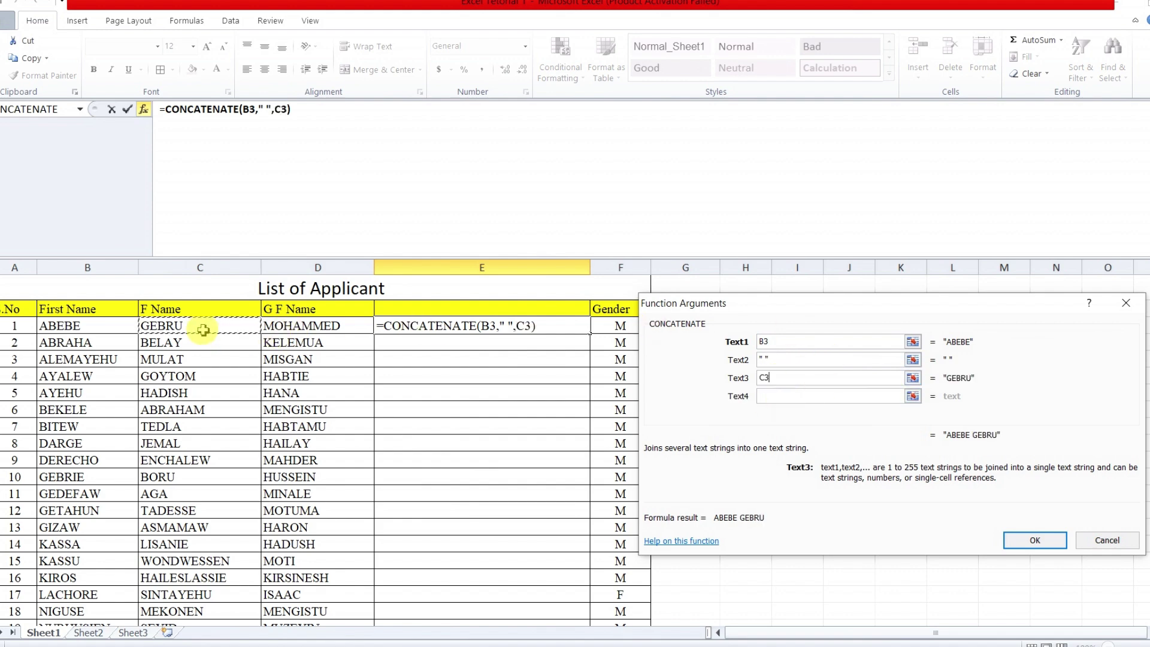
{"action": "left_click", "coordinate": [775, 398]}
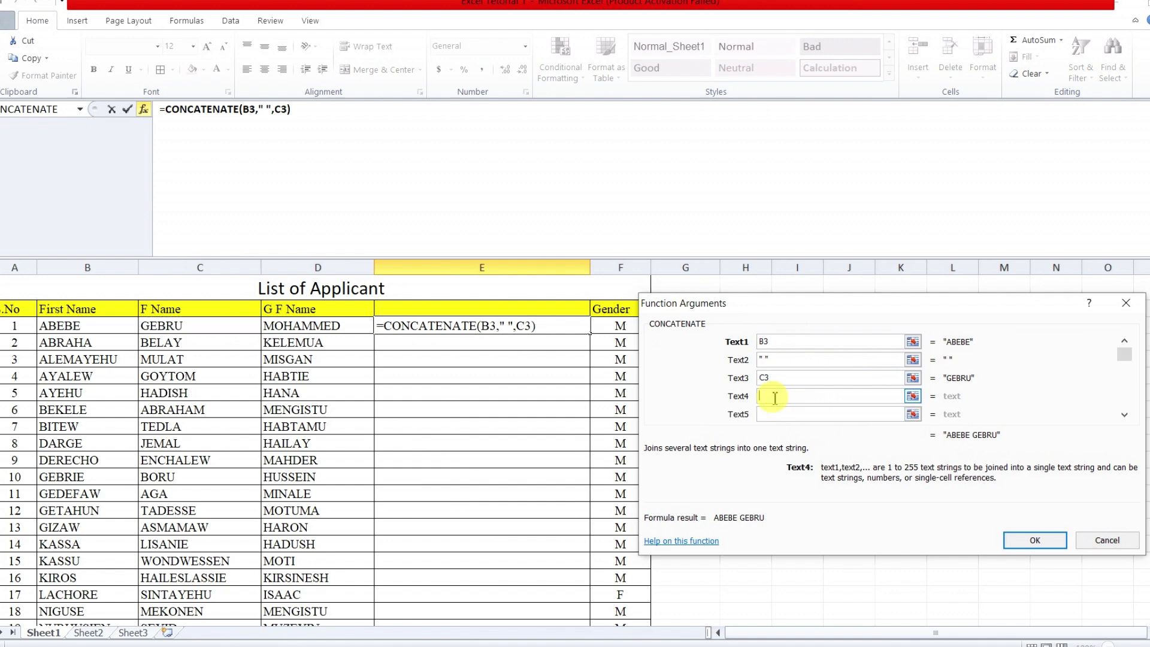
{"action": "type", "text": "\" \""}
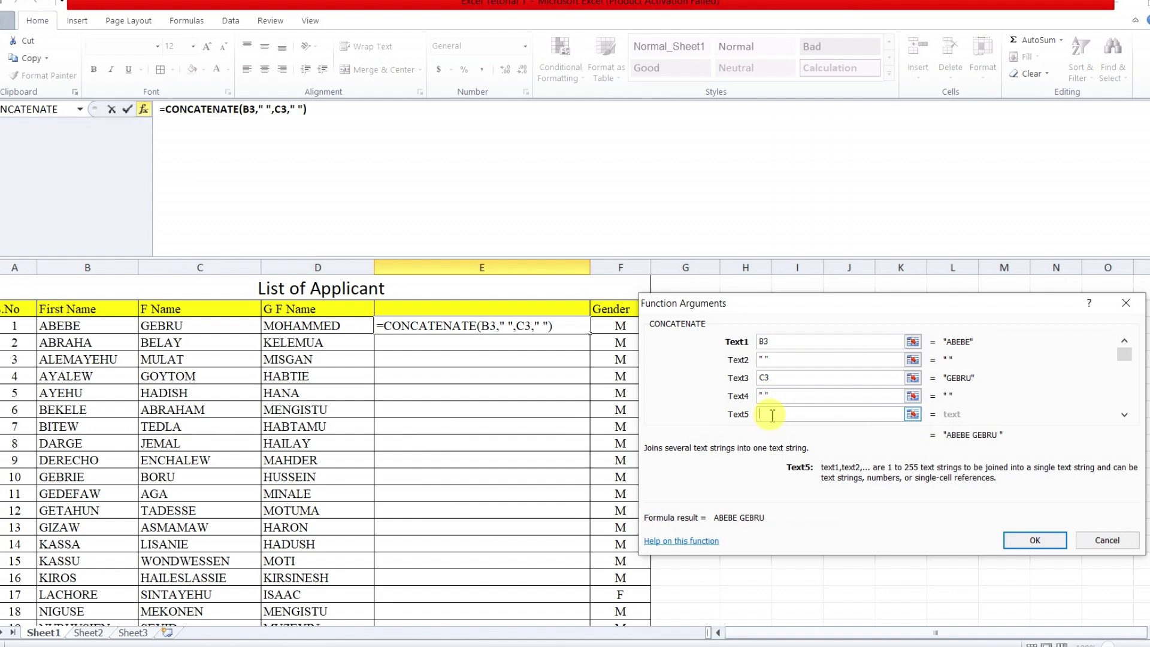
{"action": "left_click", "coordinate": [312, 329]}
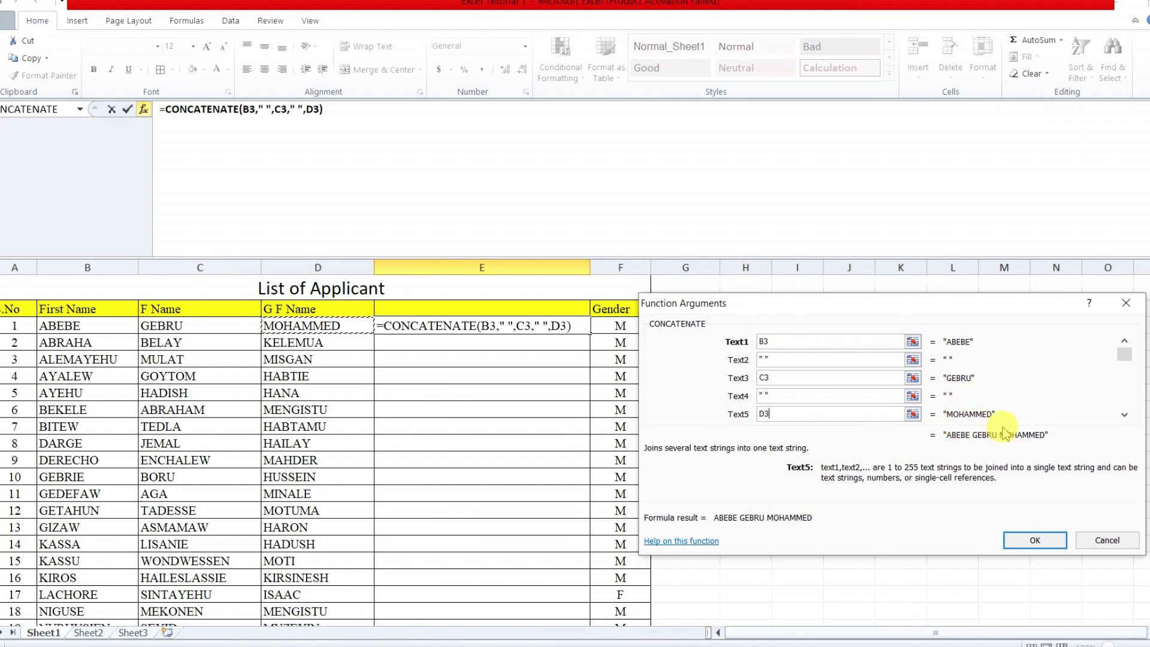
{"action": "left_click", "coordinate": [1031, 541]}
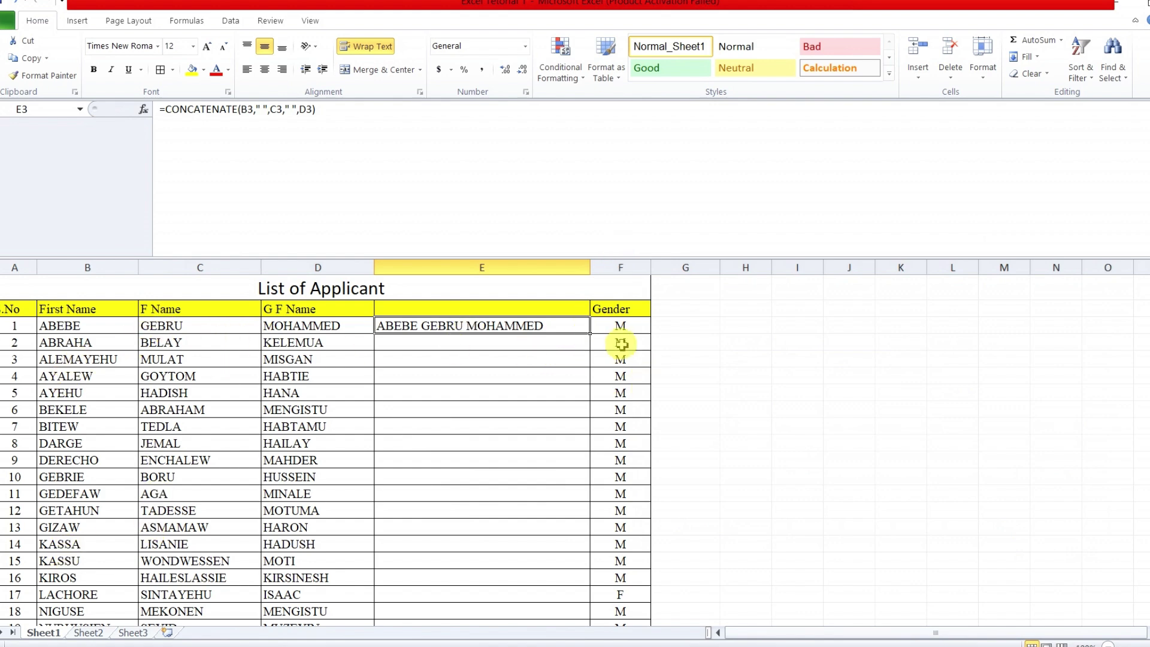
Step: Fill the E3 concatenation formula down column E for the rest of the applicants
{"action": "left_click_drag", "start_coordinate": [591, 334], "coordinate": [568, 607]}
{"action": "scroll", "coordinate": [511, 361], "scroll_direction": "up", "scroll_amount": 4}
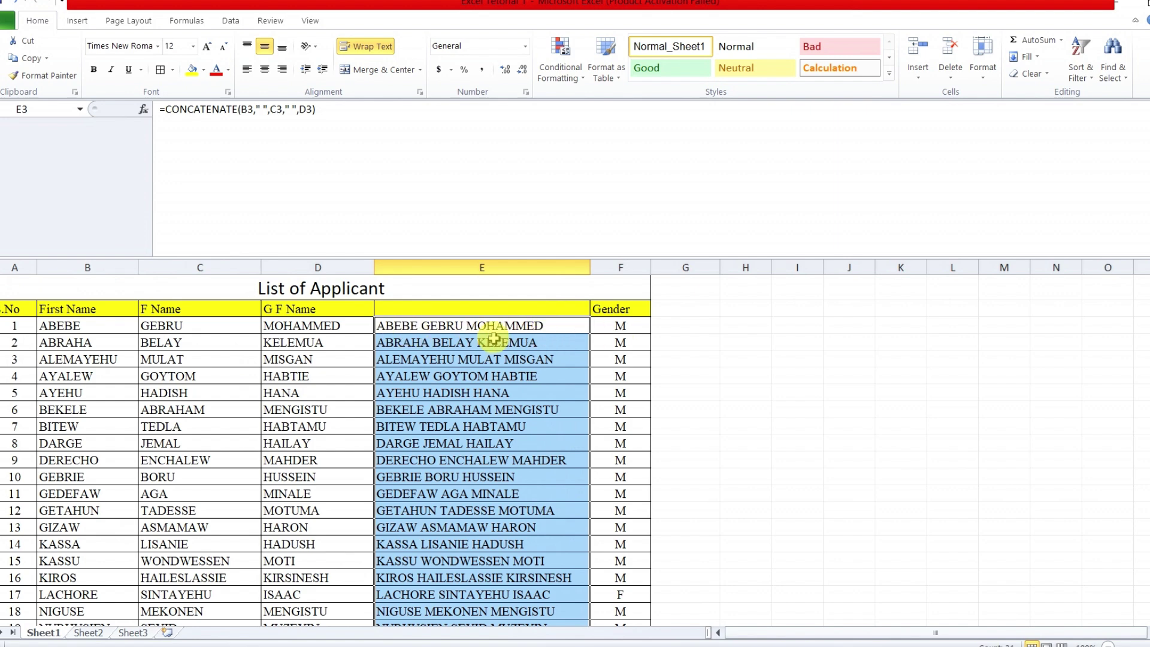
{"action": "left_click", "coordinate": [465, 327]}
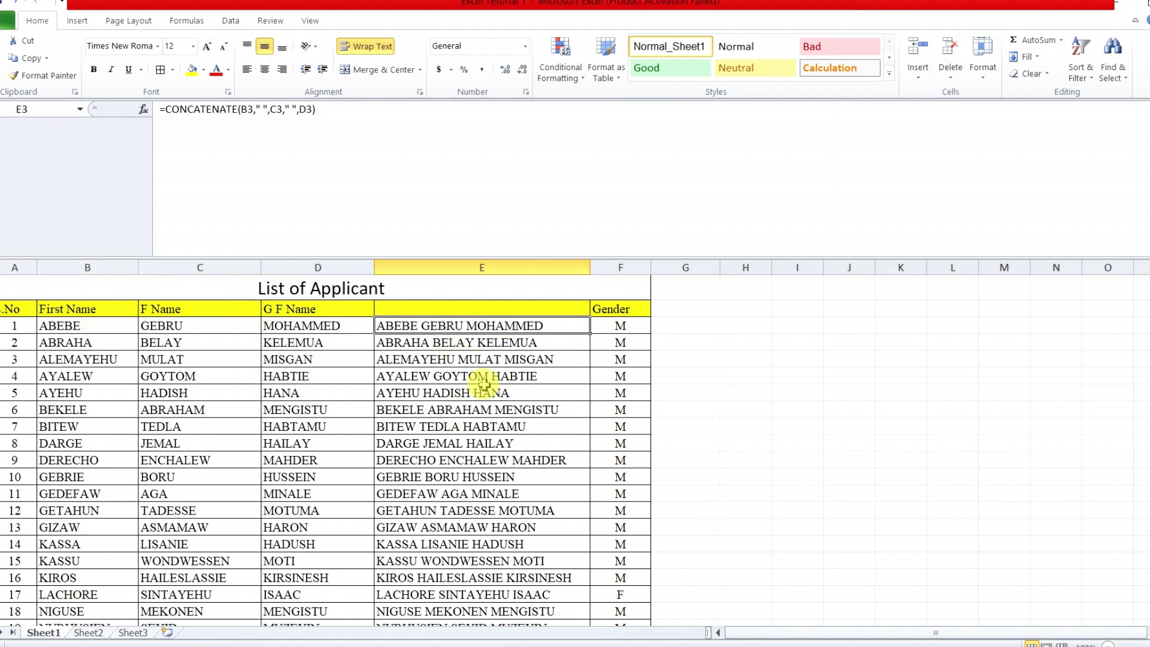
Step: Enter "Full Name" as the header of the concatenated column in cell E2
{"action": "left_click", "coordinate": [453, 311]}
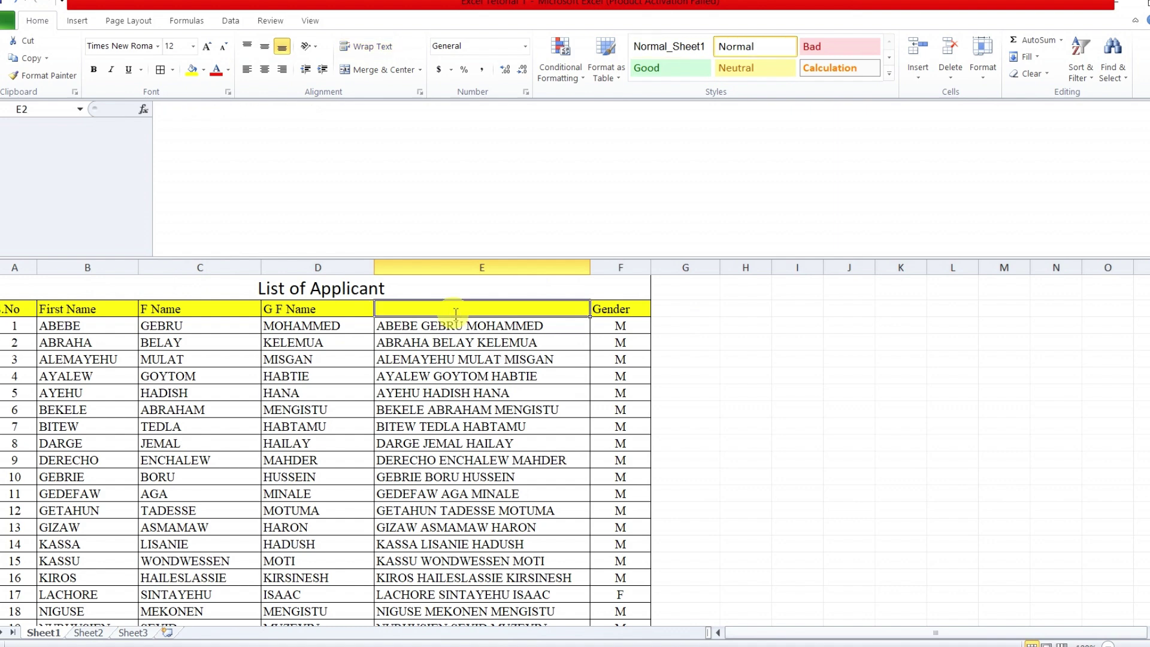
{"action": "type", "text": "Full Name"}
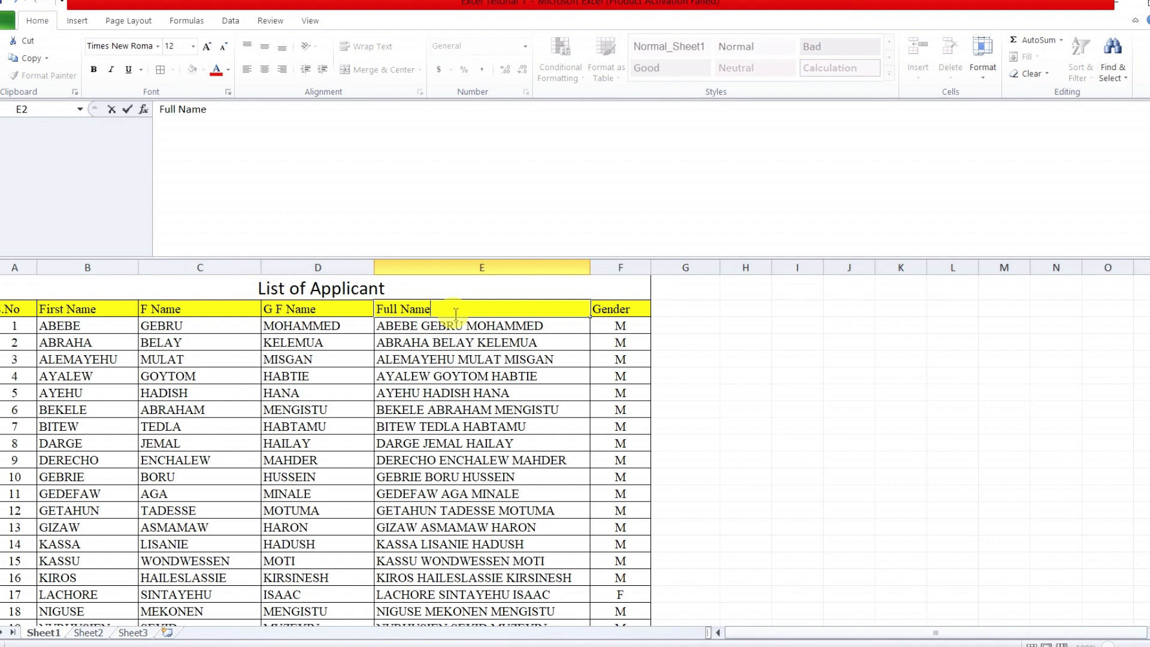
{"action": "left_click", "coordinate": [455, 342]}
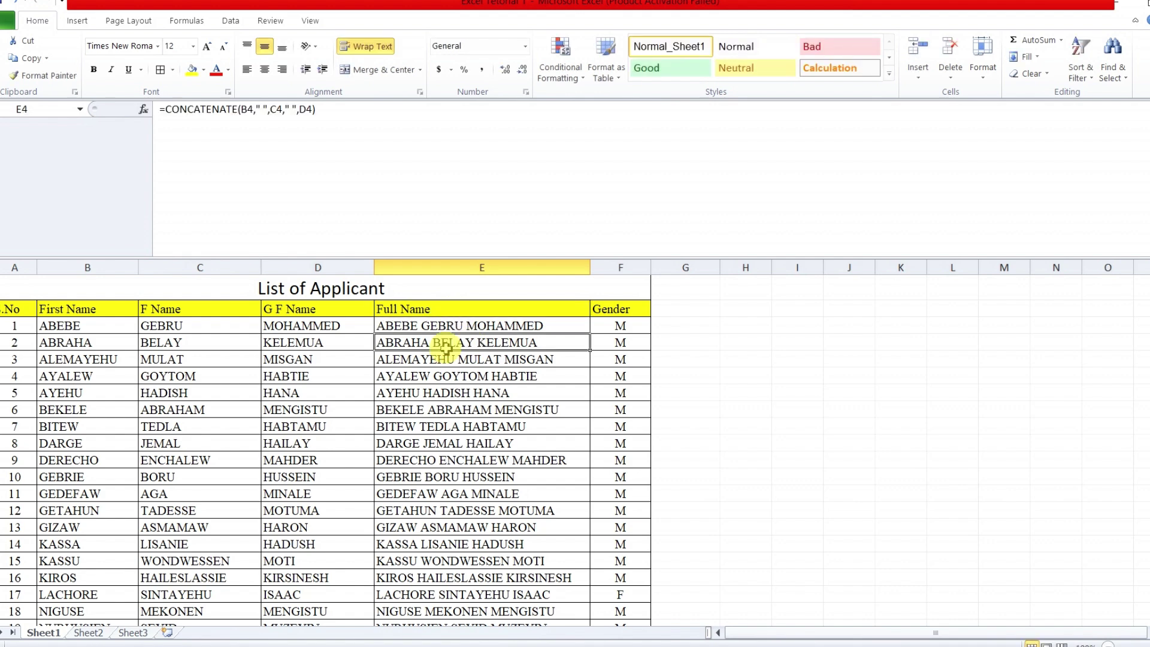
Step: Try clearing the applicants' entries under First Name, F Name and G F Name, and undo the deletion
{"action": "left_click_drag", "start_coordinate": [54, 326], "coordinate": [301, 526]}
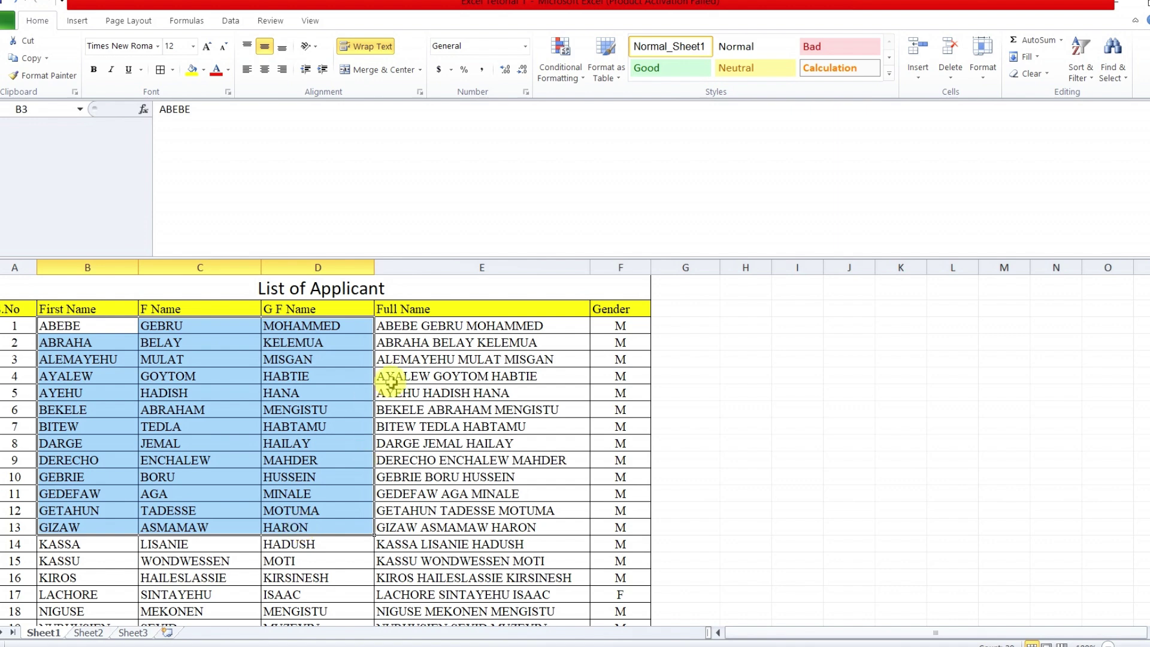
{"action": "left_click_drag", "start_coordinate": [92, 329], "coordinate": [329, 609]}
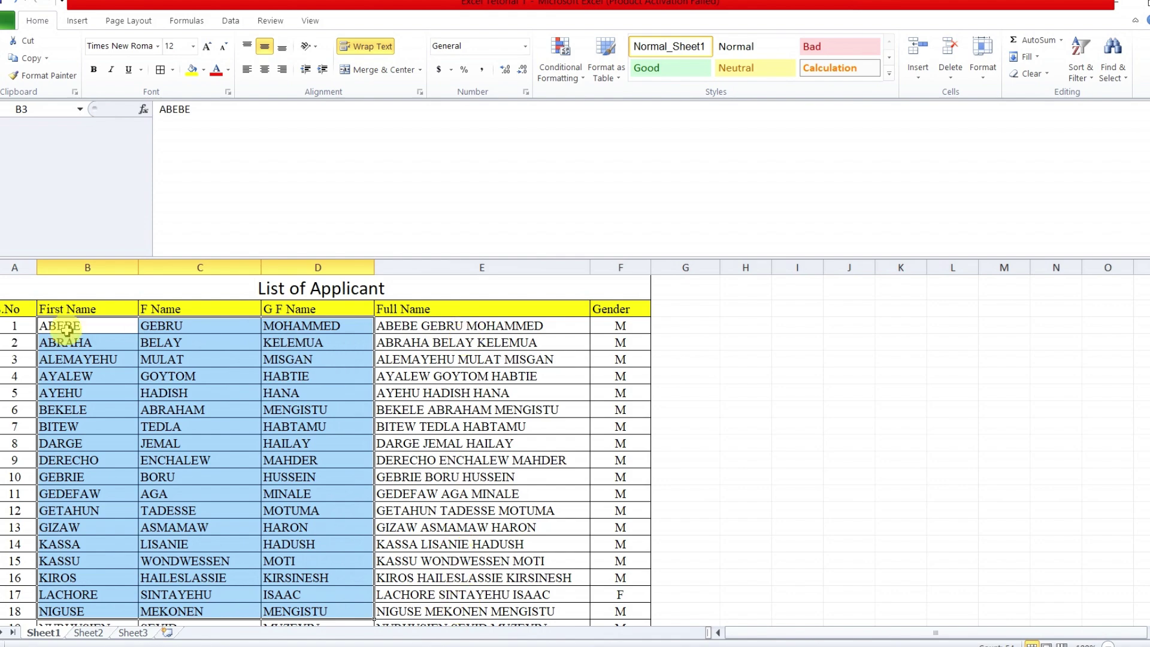
{"action": "left_click_drag", "start_coordinate": [78, 331], "coordinate": [309, 599]}
{"action": "scroll", "coordinate": [479, 383], "scroll_direction": "up", "scroll_amount": 5}
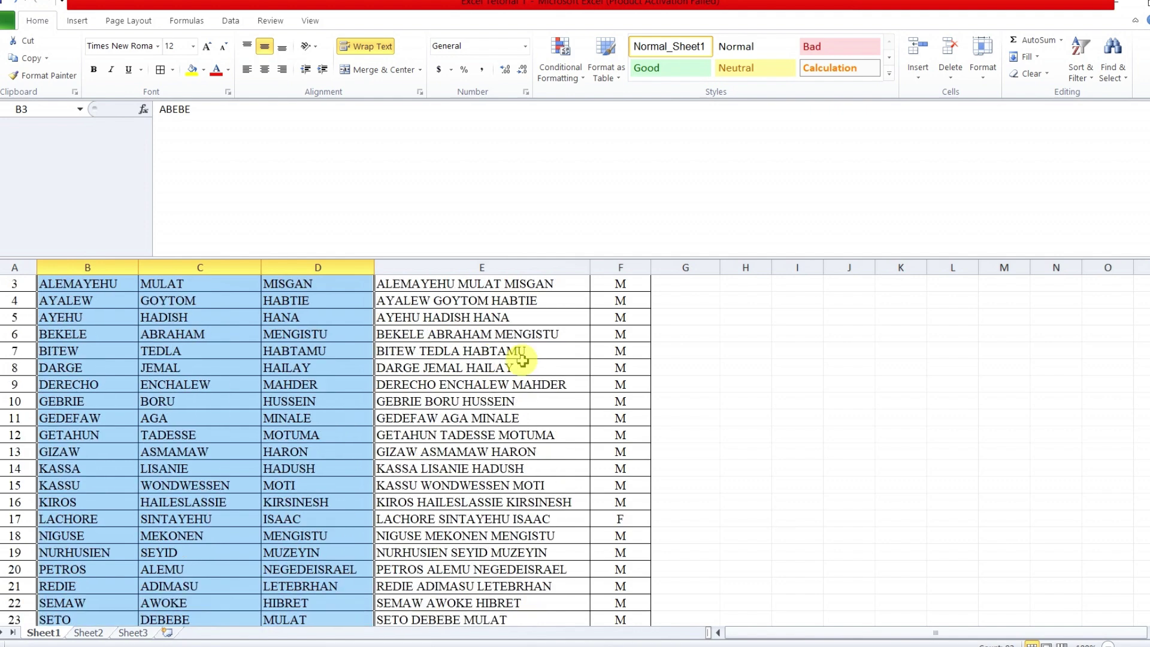
{"action": "key", "text": "Delete"}
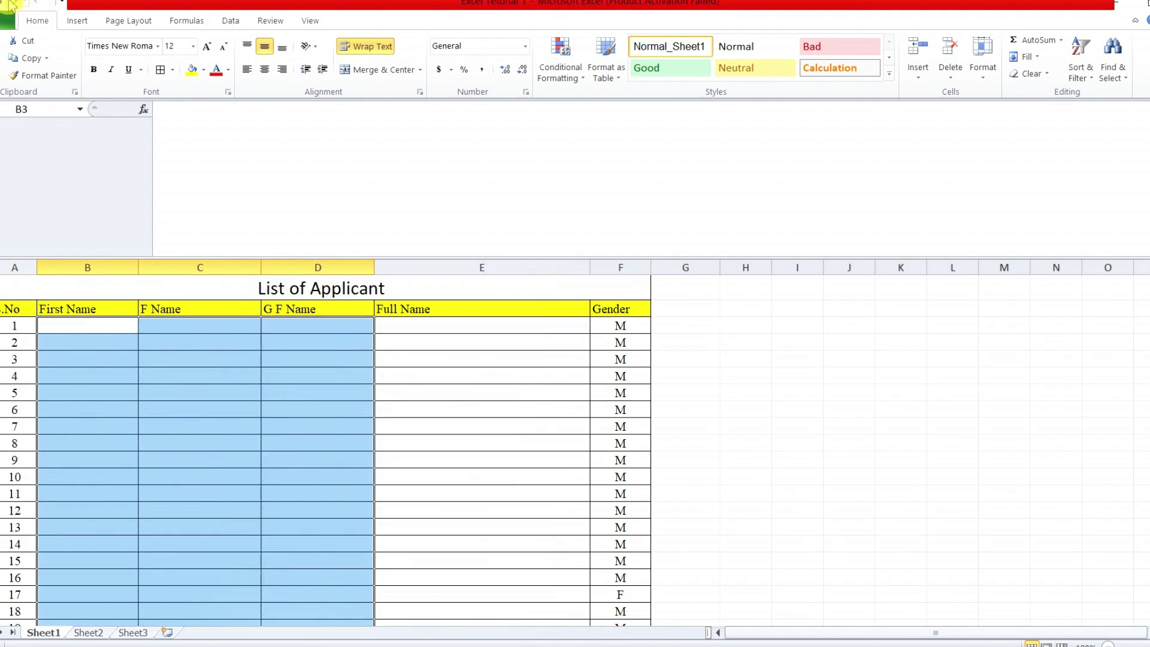
{"action": "left_click", "coordinate": [10, 5]}
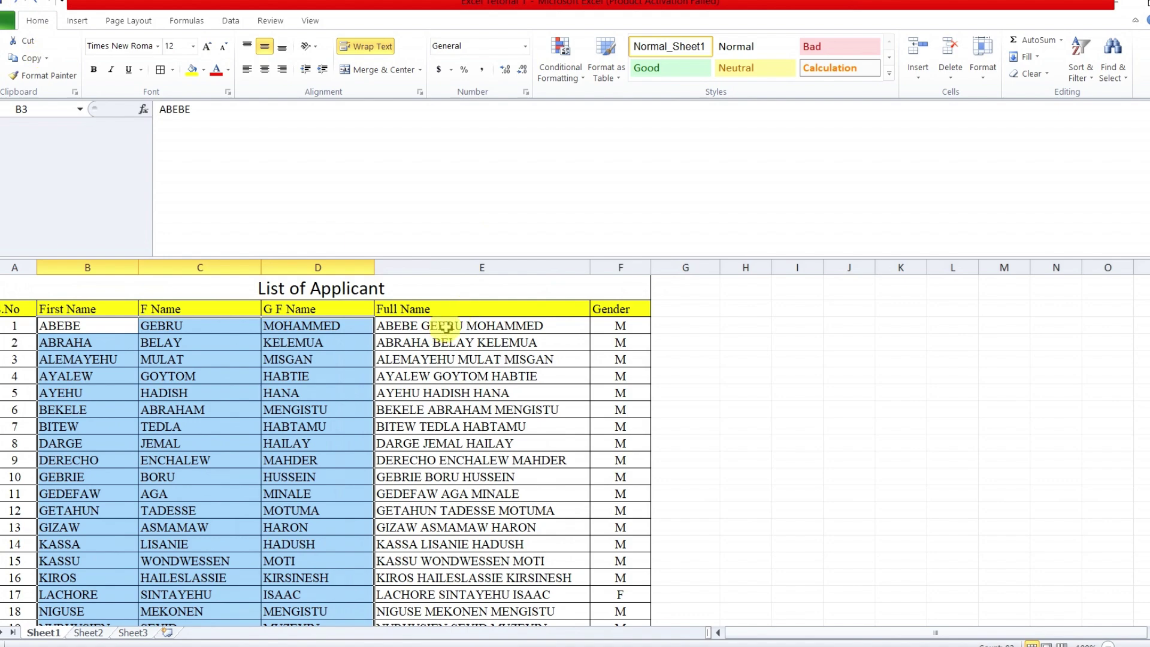
Step: Copy the Full Name formulas from E3 down to the last applicant and paste them over themselves as values only
{"action": "left_click_drag", "start_coordinate": [446, 327], "coordinate": [459, 598]}
{"action": "scroll", "coordinate": [482, 428], "scroll_direction": "up", "scroll_amount": 4}
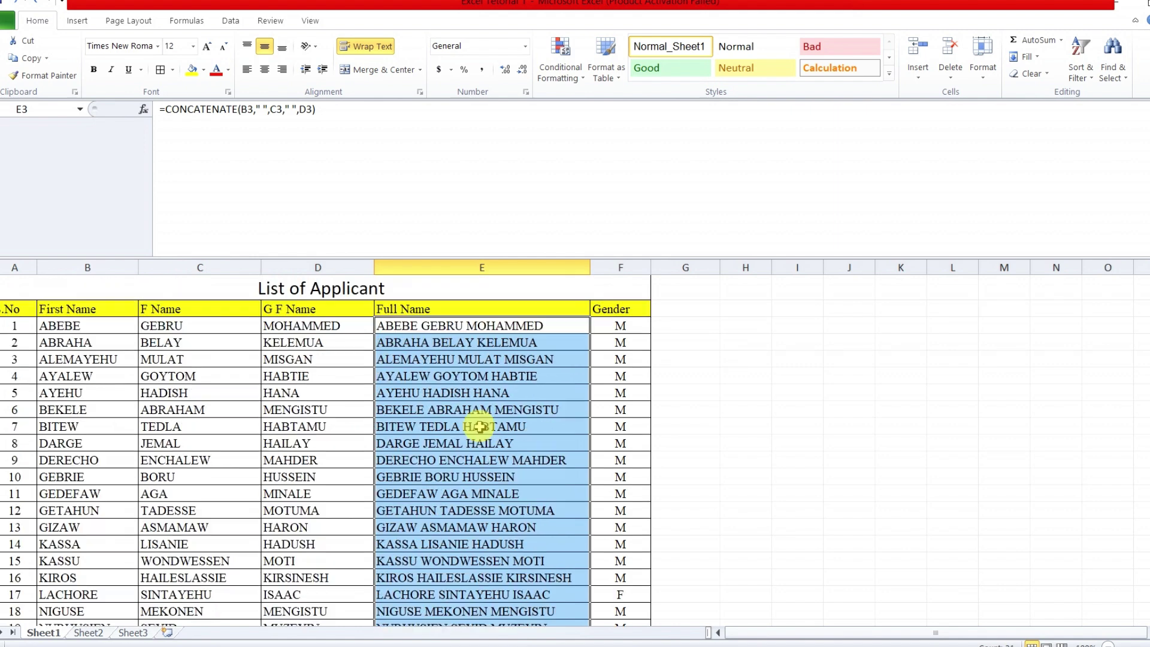
{"action": "right_click", "coordinate": [461, 330]}
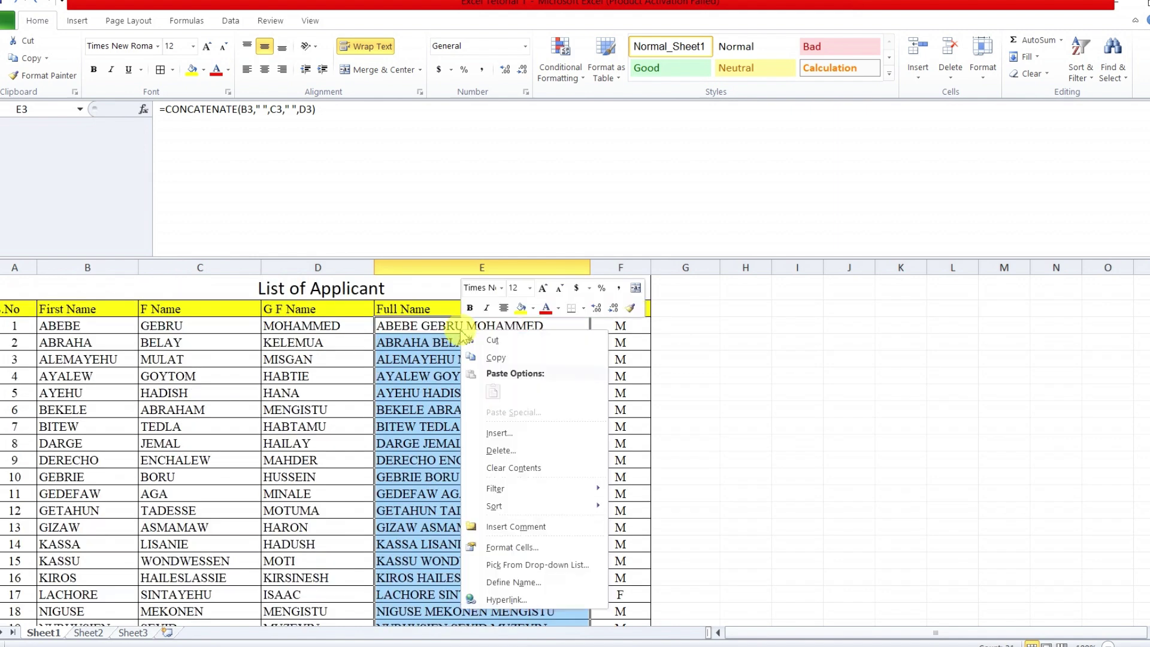
{"action": "left_click", "coordinate": [504, 360]}
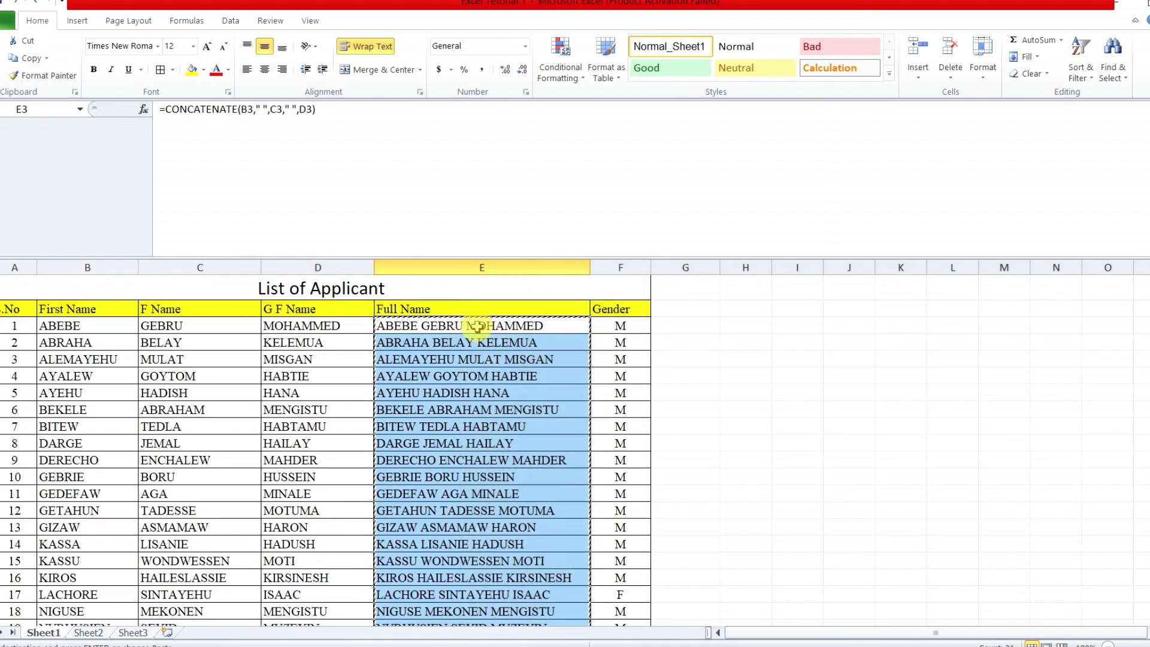
{"action": "right_click", "coordinate": [479, 327]}
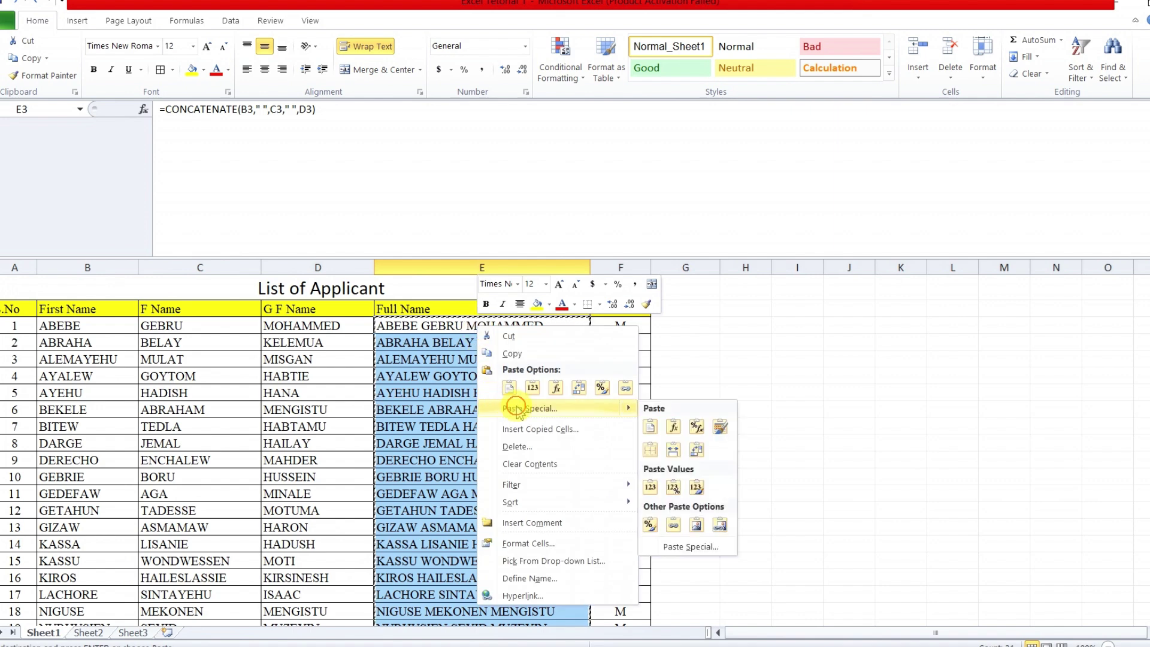
{"action": "left_click", "coordinate": [529, 408]}
{"action": "left_click", "coordinate": [410, 346]}
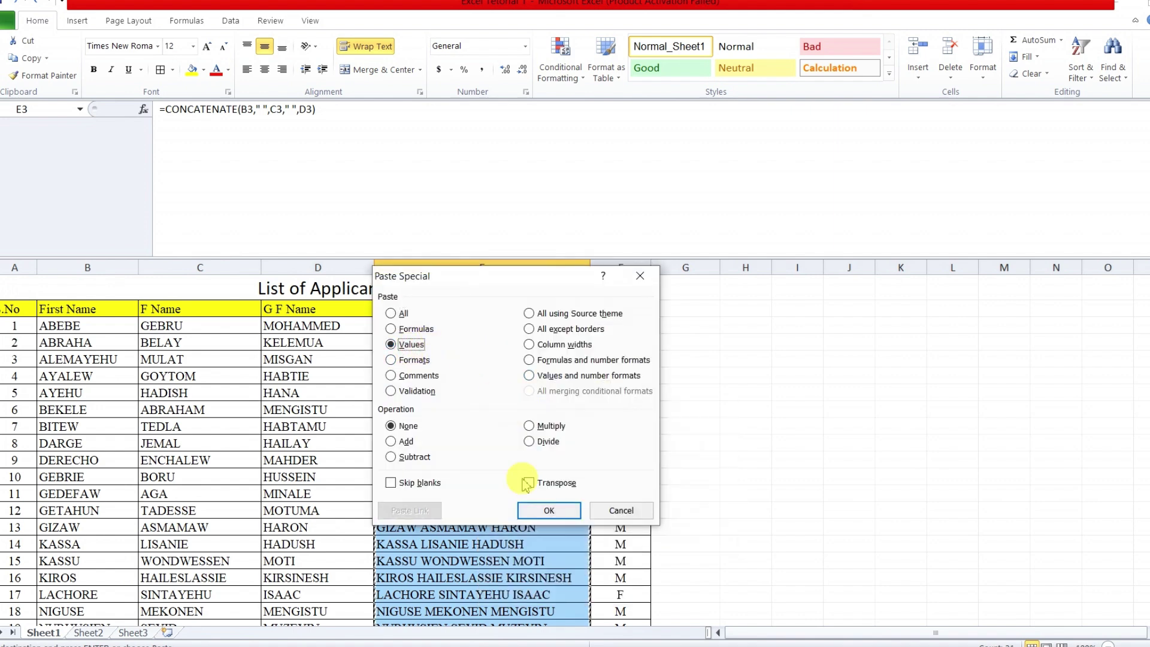
{"action": "left_click", "coordinate": [547, 510]}
{"action": "left_click", "coordinate": [486, 329]}
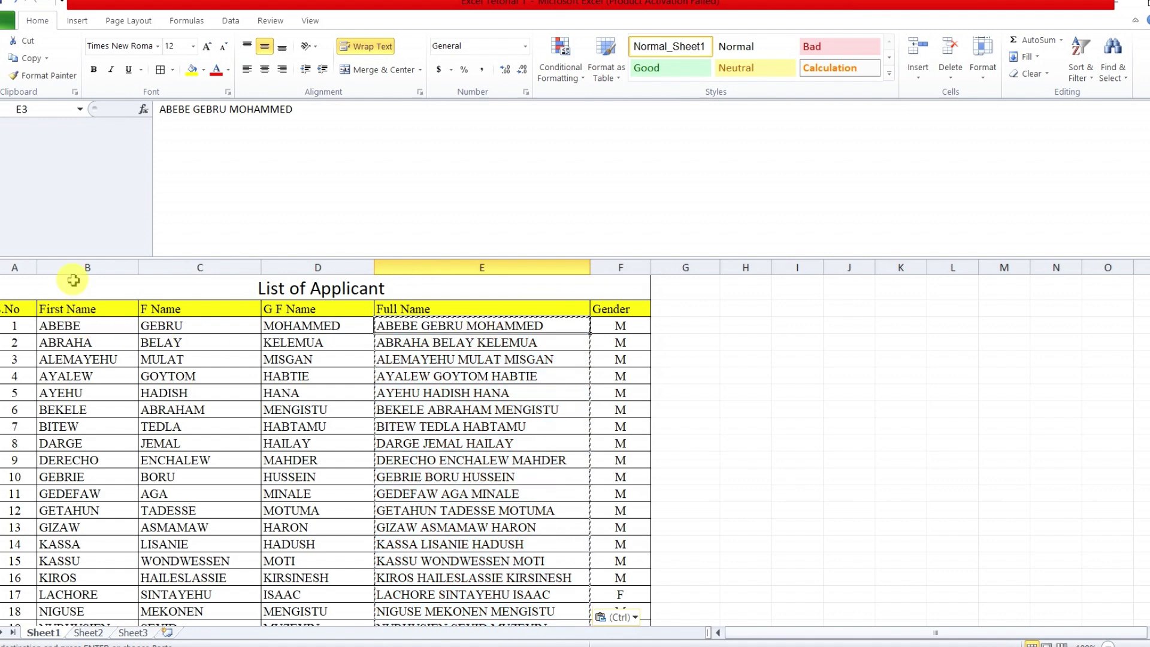
Step: Delete the First Name, F Name and G F Name columns, B through D, from the sheet
{"action": "left_click_drag", "start_coordinate": [75, 325], "coordinate": [352, 633]}
{"action": "left_click", "coordinate": [136, 265]}
{"action": "left_click_drag", "start_coordinate": [135, 266], "coordinate": [329, 267]}
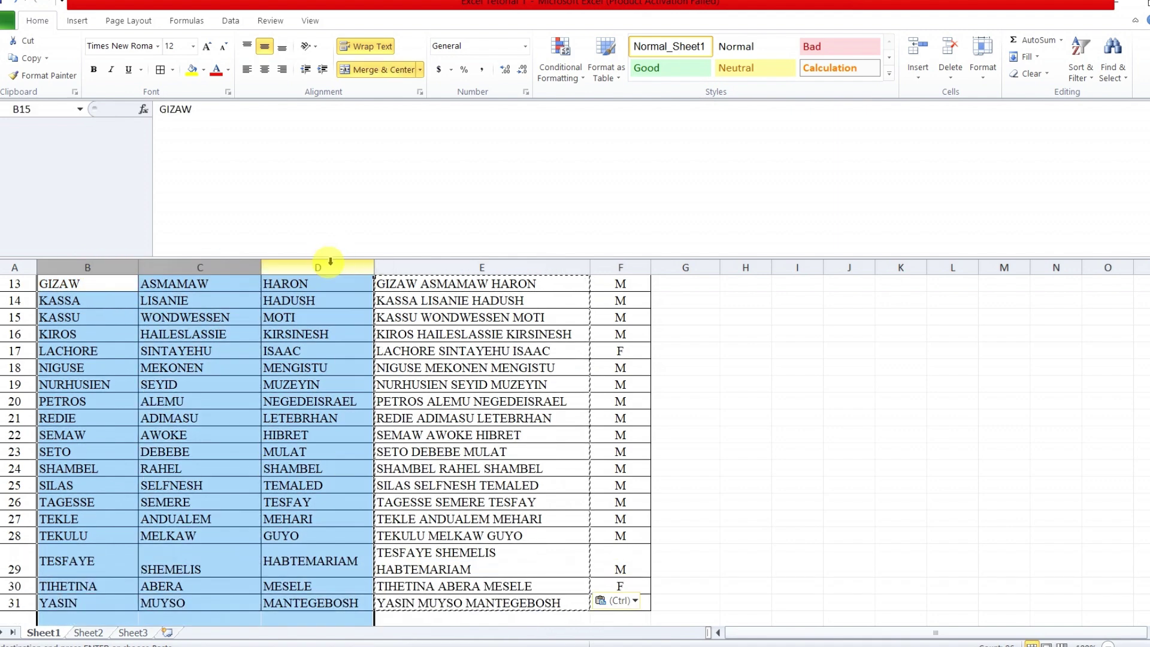
{"action": "right_click", "coordinate": [329, 267]}
{"action": "left_click", "coordinate": [365, 384]}
{"action": "scroll", "coordinate": [283, 363], "scroll_direction": "up", "scroll_amount": 5}
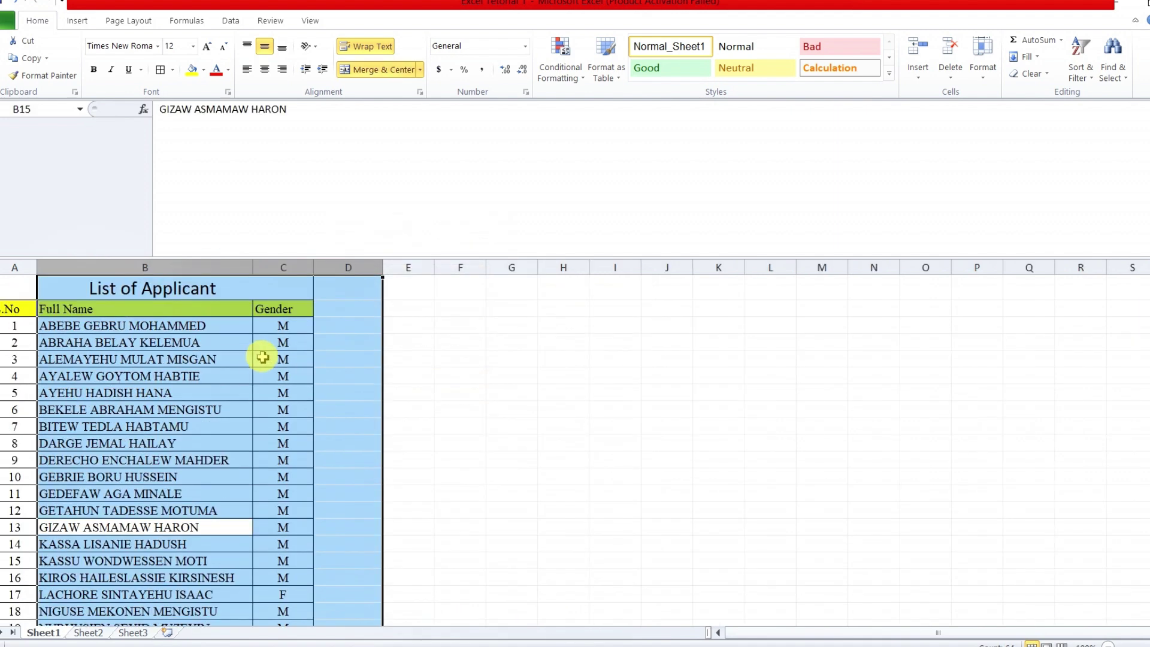
{"action": "left_click", "coordinate": [179, 422]}
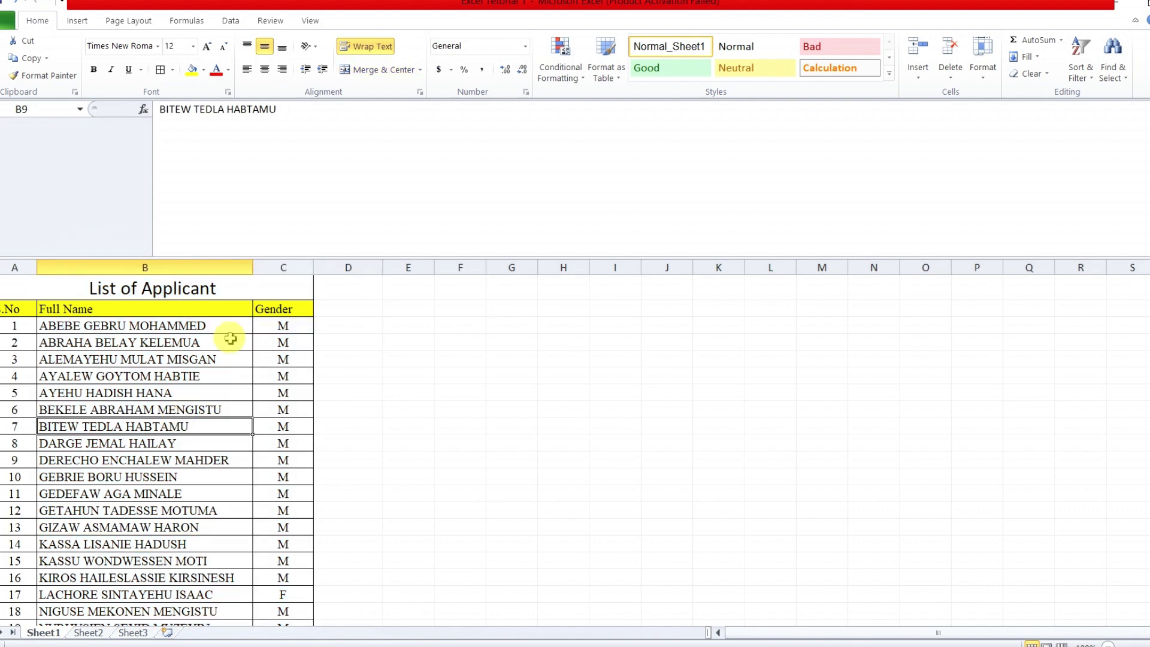
Step: Widen the serial number and Full Name columns and reduce the height of the row for applicant 29
{"action": "left_click_drag", "start_coordinate": [37, 267], "coordinate": [52, 267]}
{"action": "left_click_drag", "start_coordinate": [268, 267], "coordinate": [284, 267]}
{"action": "left_click", "coordinate": [341, 360]}
{"action": "scroll", "coordinate": [275, 357], "scroll_direction": "down", "scroll_amount": 6}
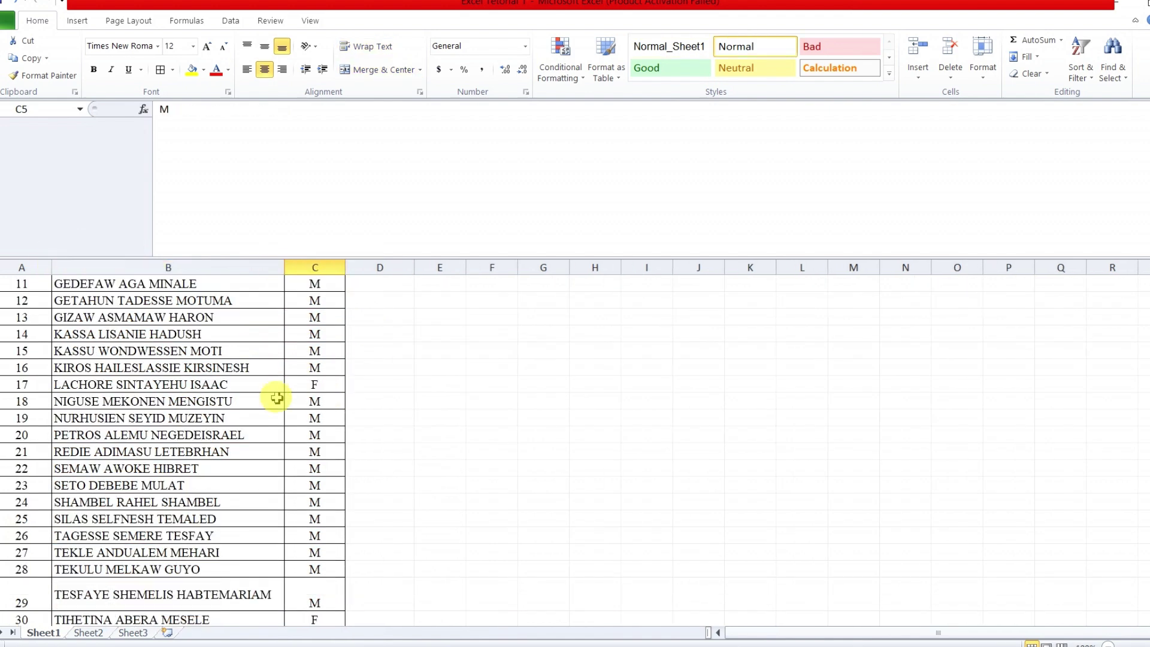
{"action": "left_click_drag", "start_coordinate": [1, 460], "coordinate": [1, 442]}
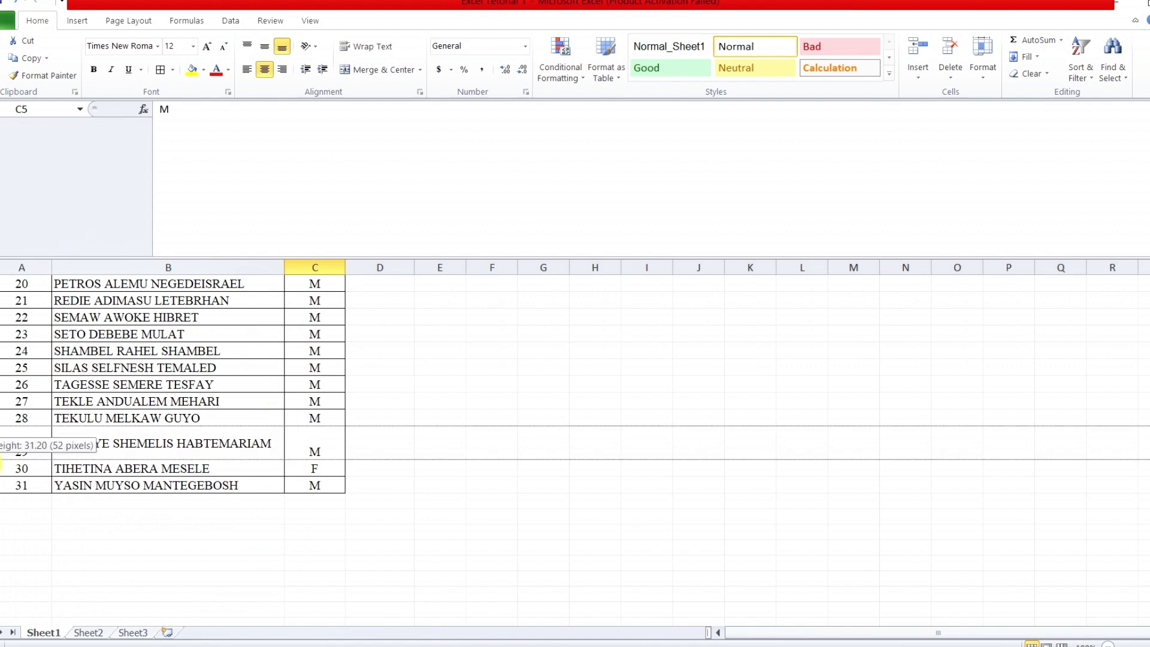
Step: Widen the Full Name column further and narrow the serial number column
{"action": "left_click_drag", "start_coordinate": [284, 269], "coordinate": [319, 275]}
{"action": "scroll", "coordinate": [307, 415], "scroll_direction": "up", "scroll_amount": 7}
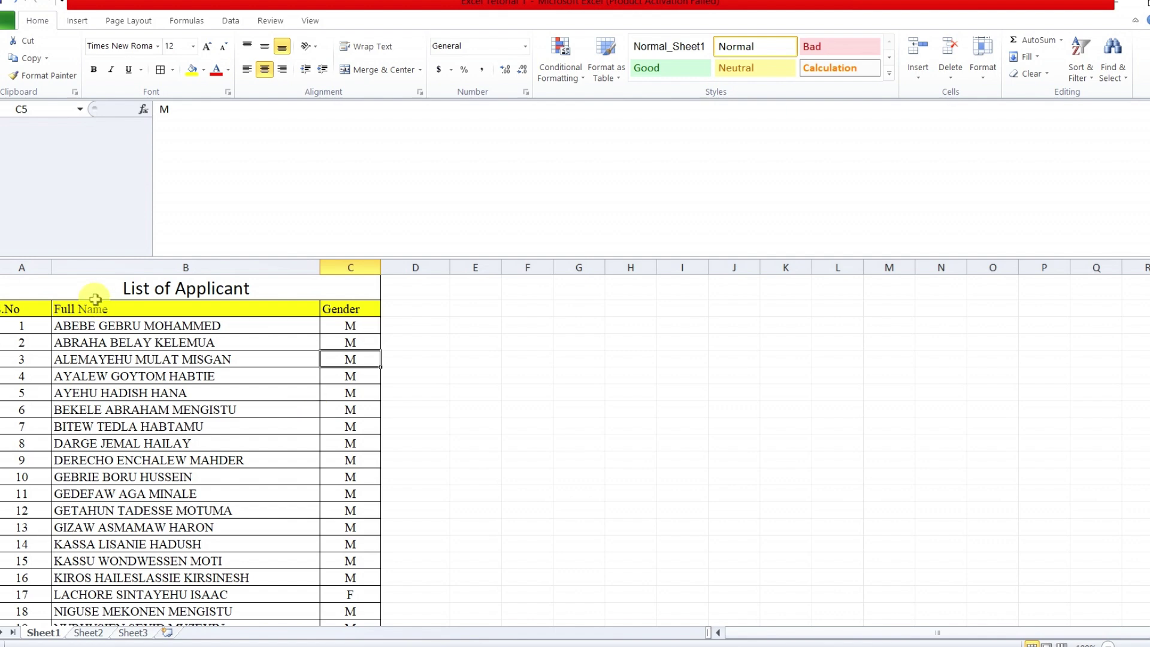
{"action": "left_click_drag", "start_coordinate": [52, 267], "coordinate": [38, 267]}
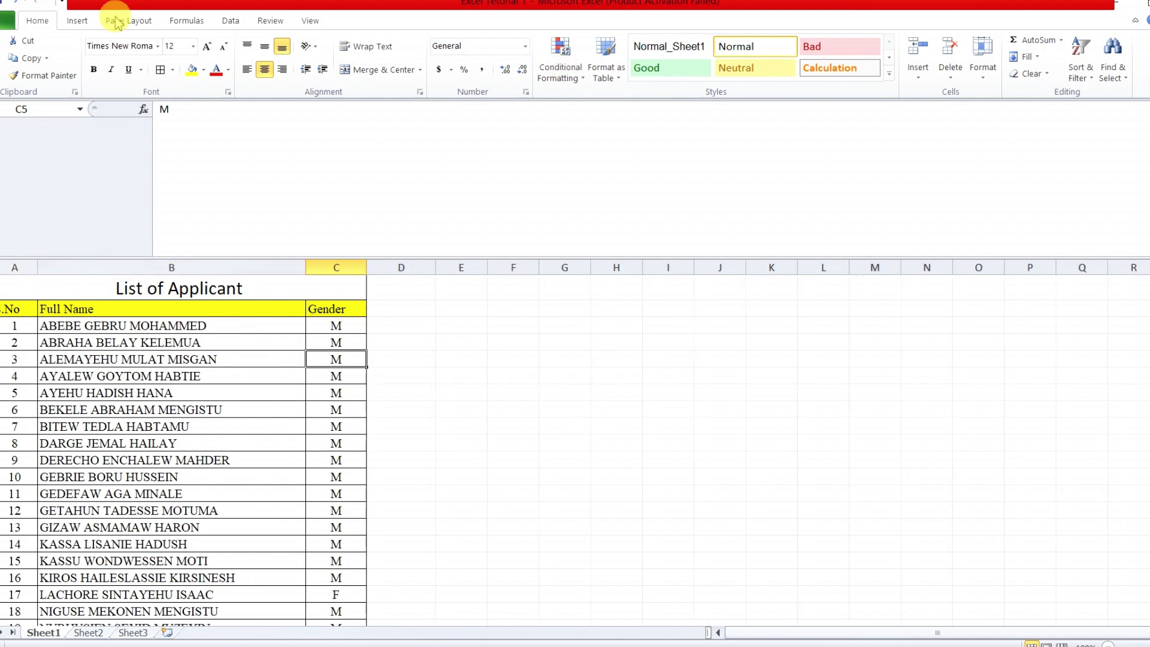
{"action": "left_click", "coordinate": [248, 356]}
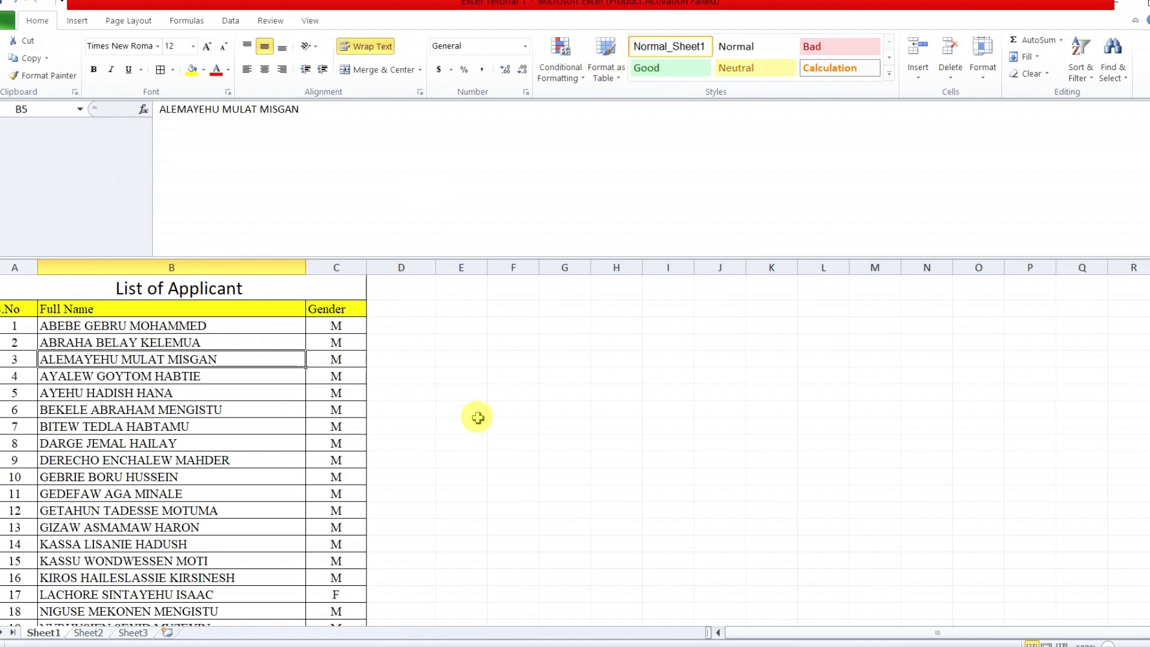
{"action": "left_click", "coordinate": [292, 408]}
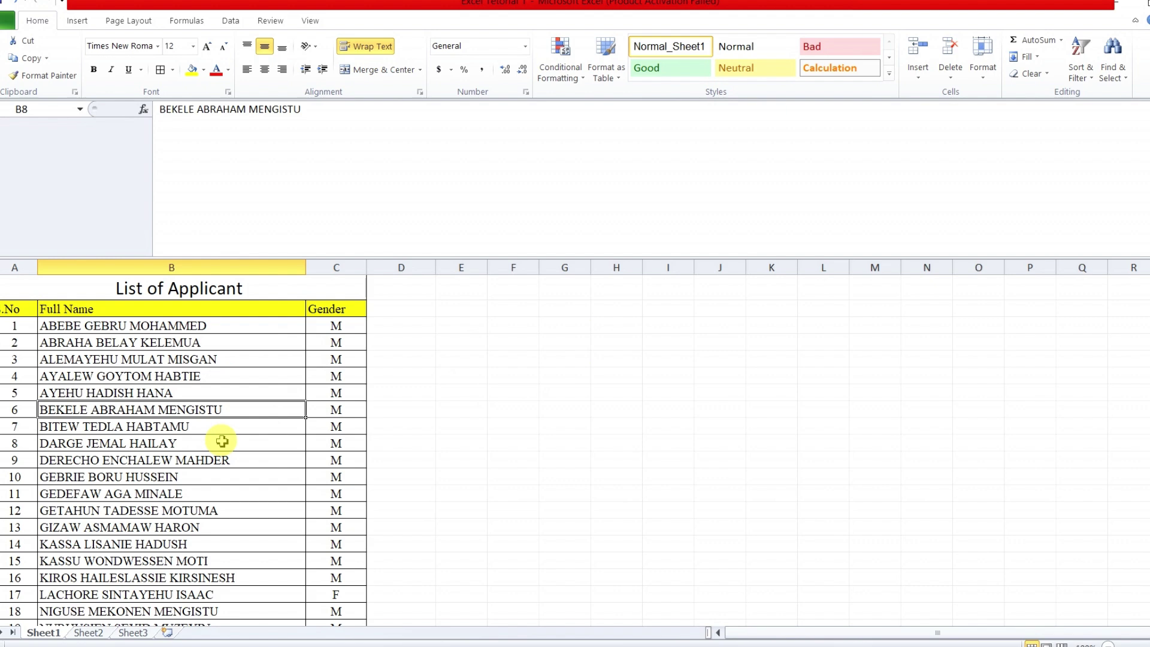
{"action": "left_click", "coordinate": [224, 361]}
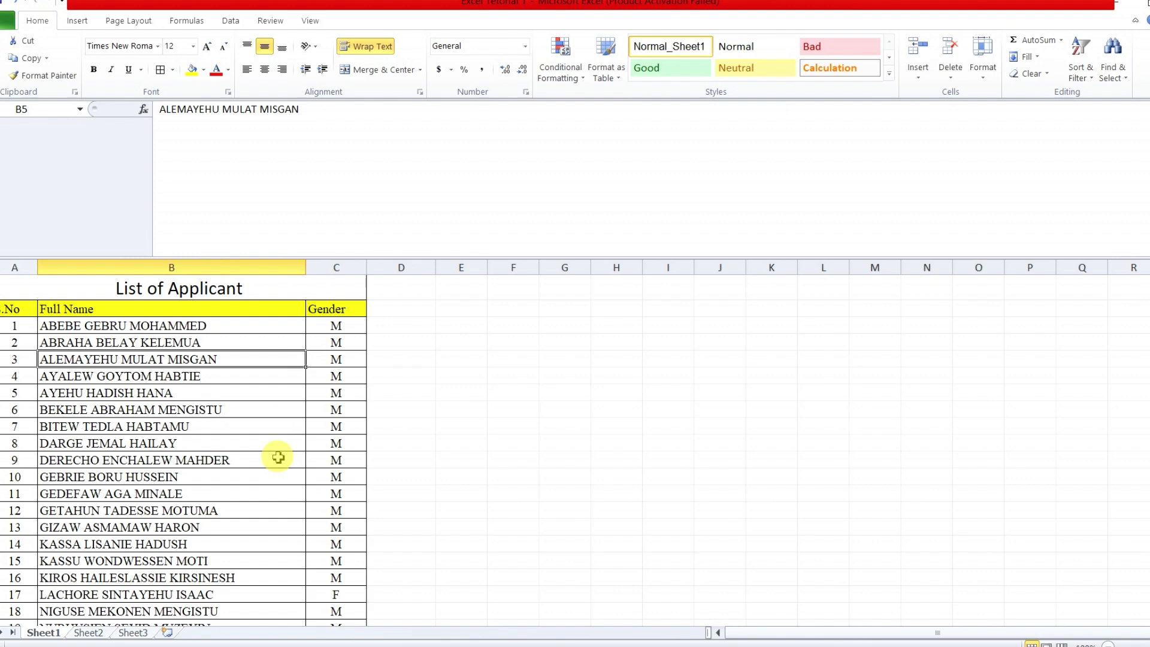
{"action": "left_click", "coordinate": [245, 425]}
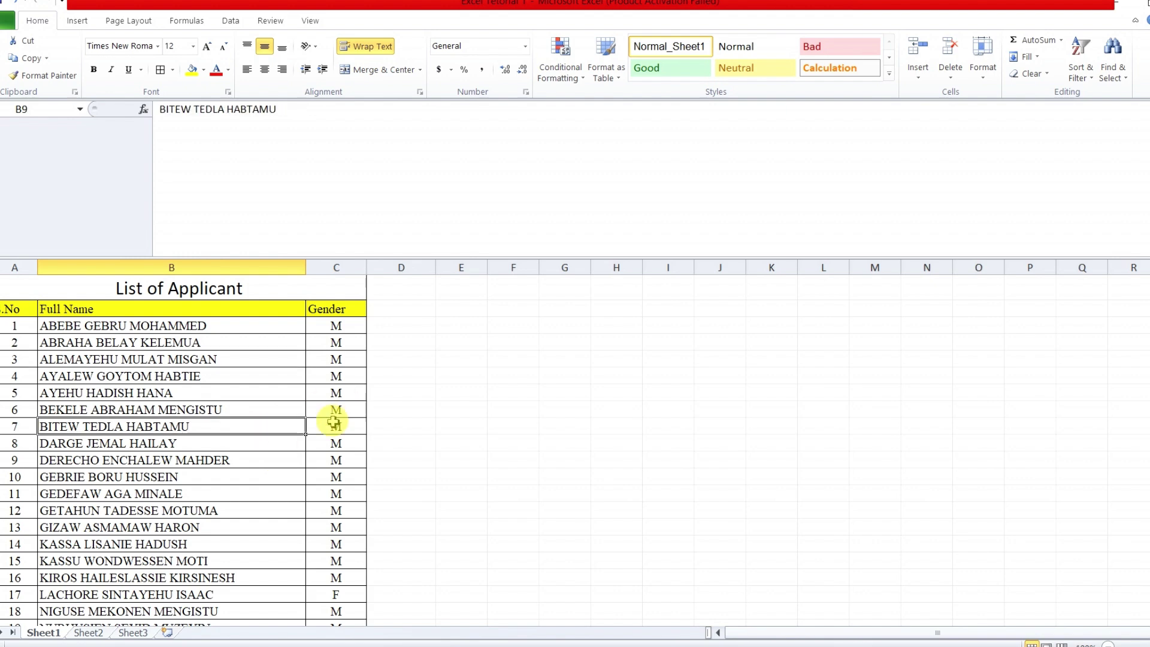
{"action": "scroll", "coordinate": [317, 446], "scroll_direction": "down", "scroll_amount": 5}
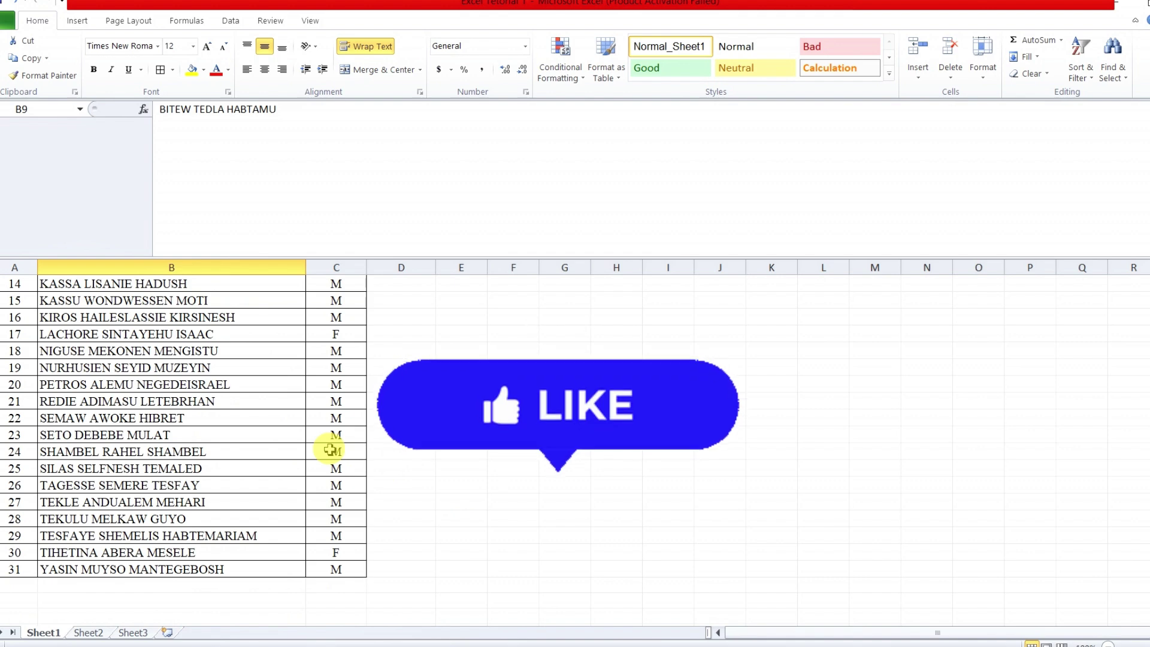
{"action": "left_click", "coordinate": [336, 434]}
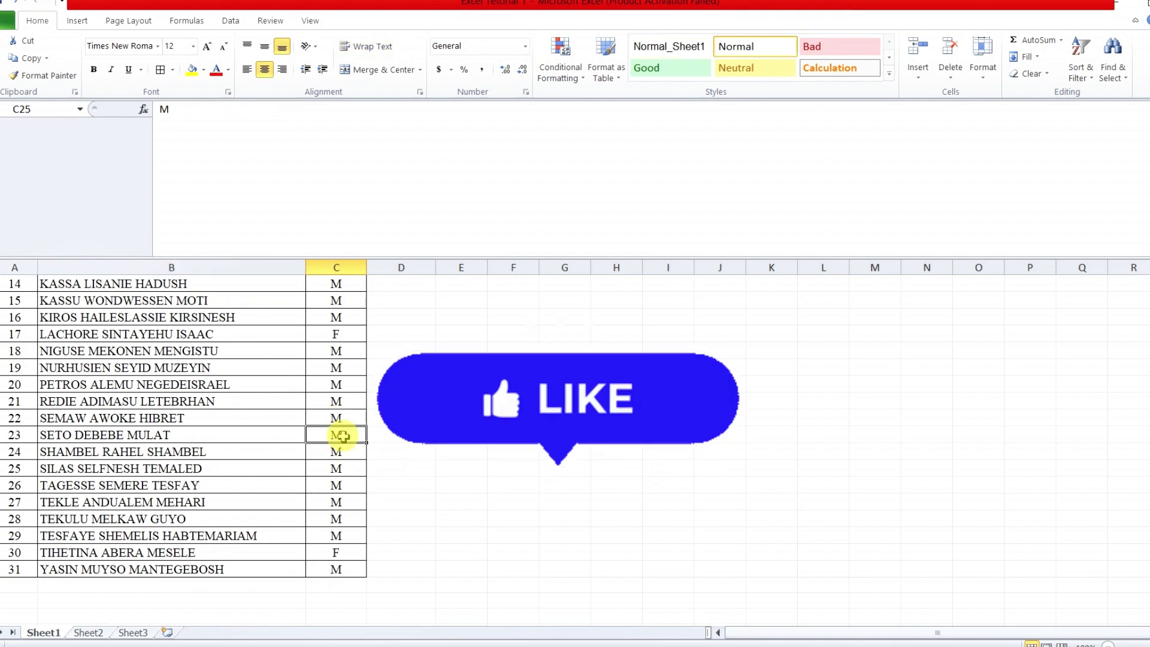